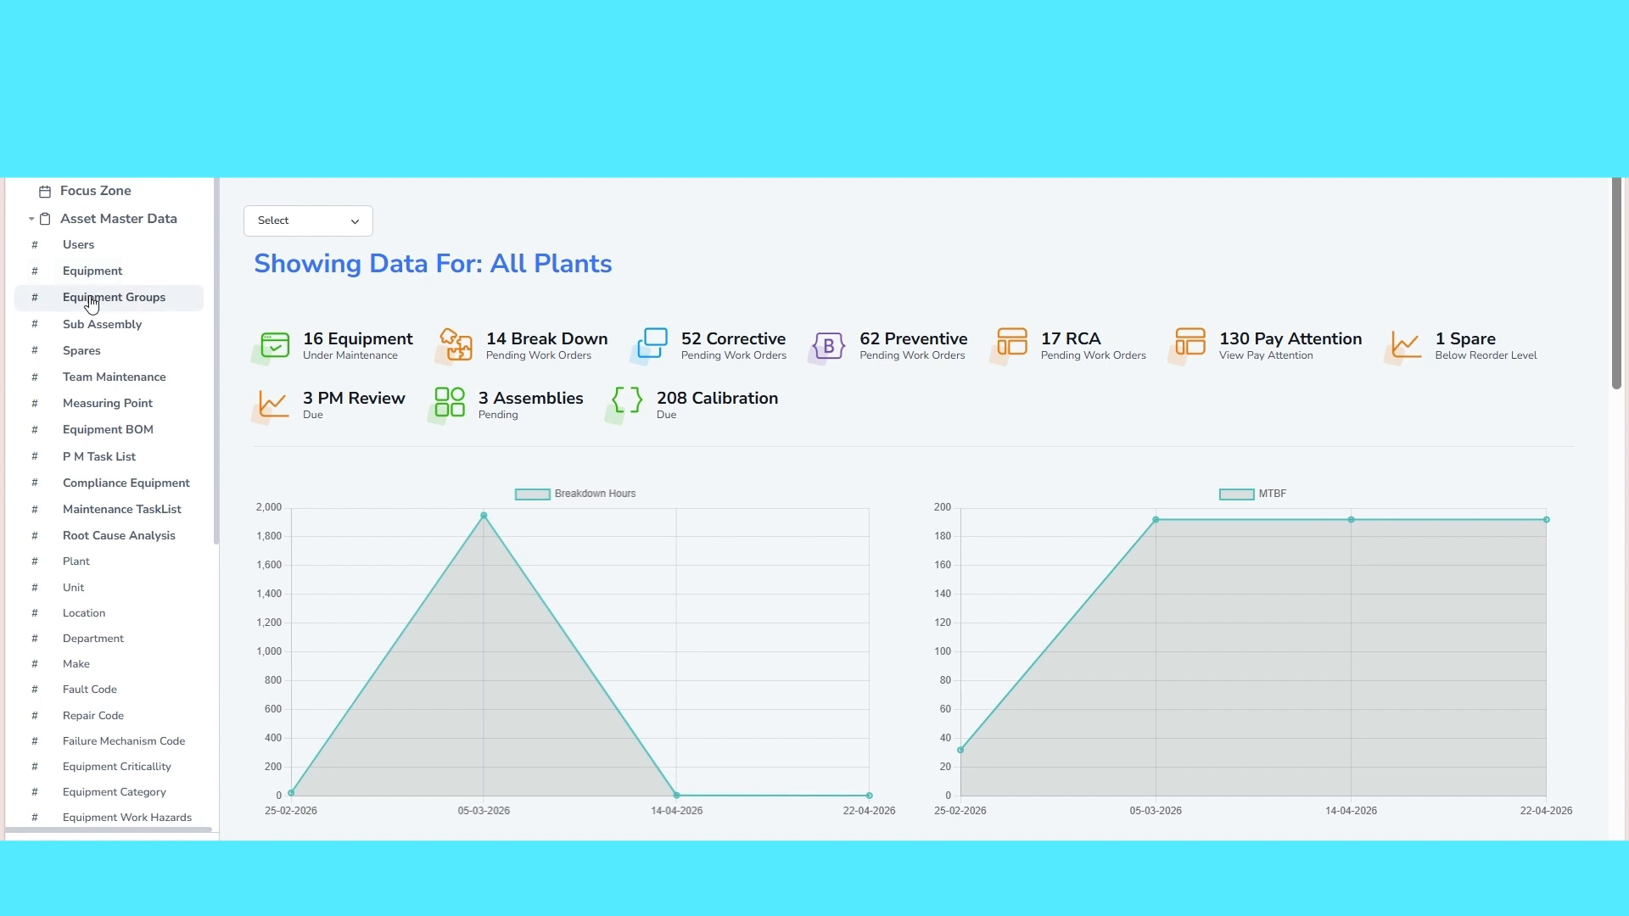
Start a new equipment group named NEW GROUP 1 in the 12 TPH BOILER department
left_click(92, 298)
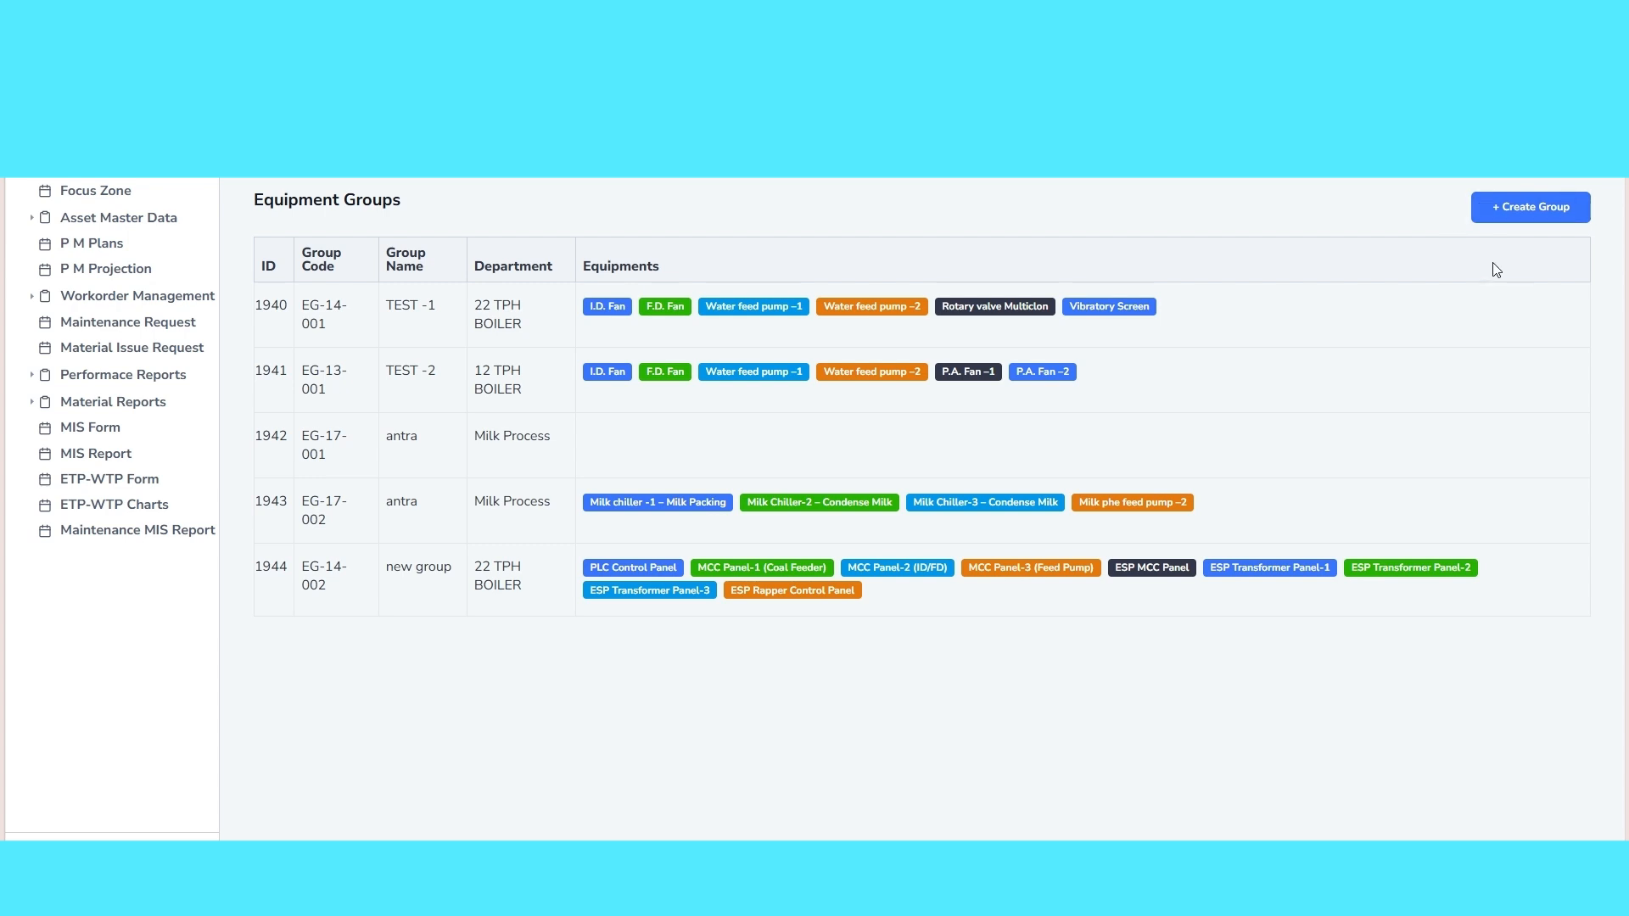
left_click(1512, 220)
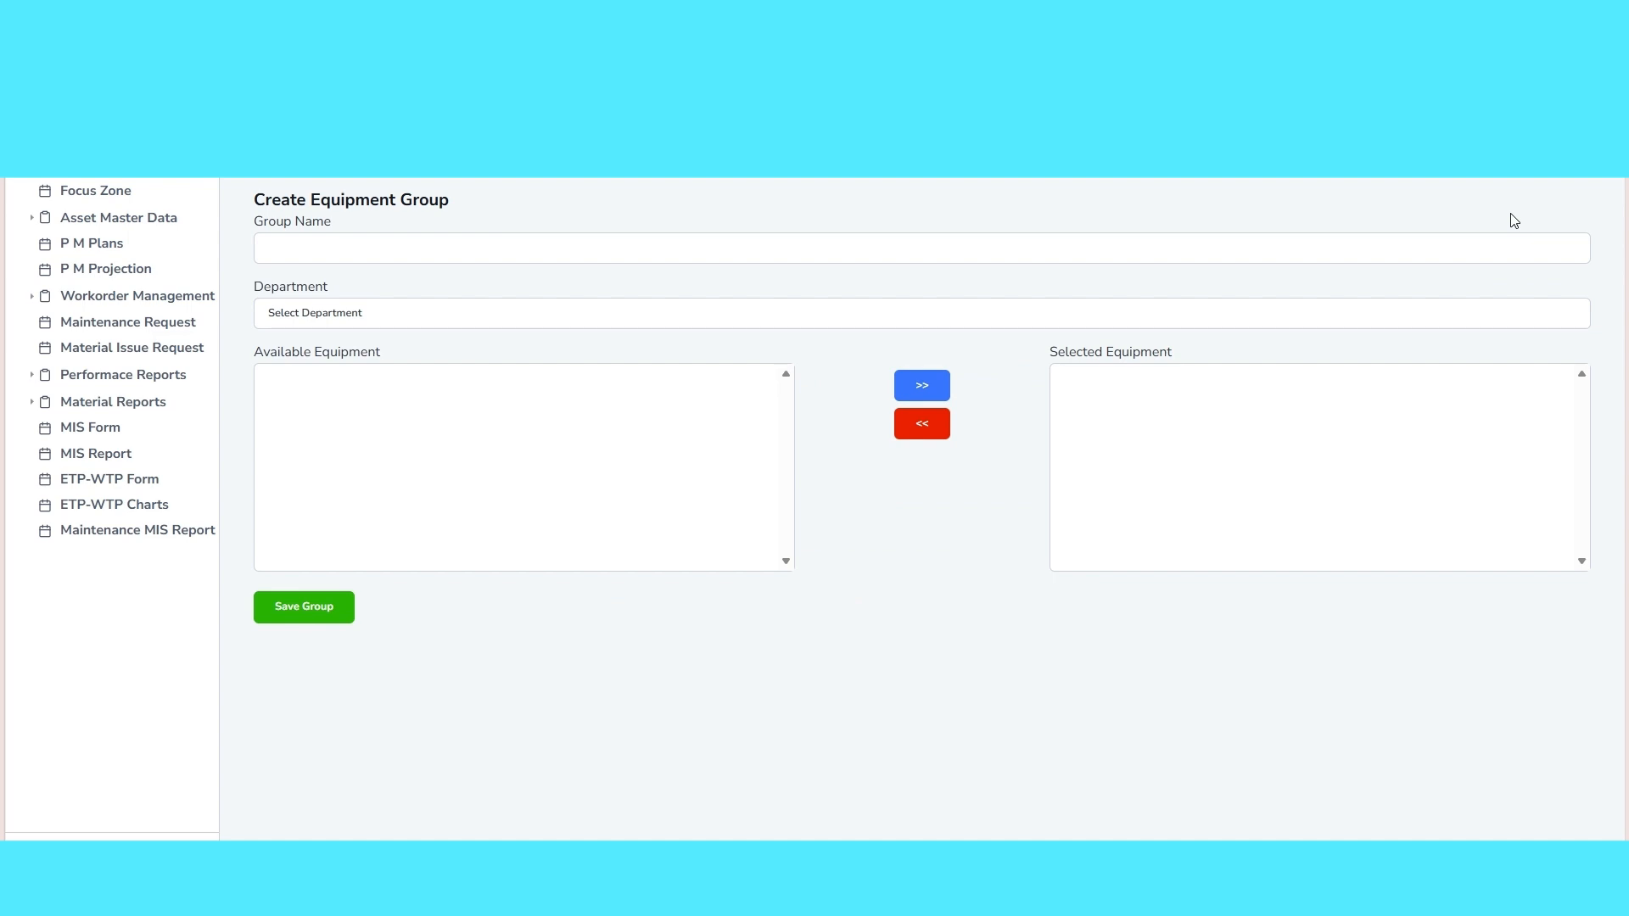
left_click(462, 250)
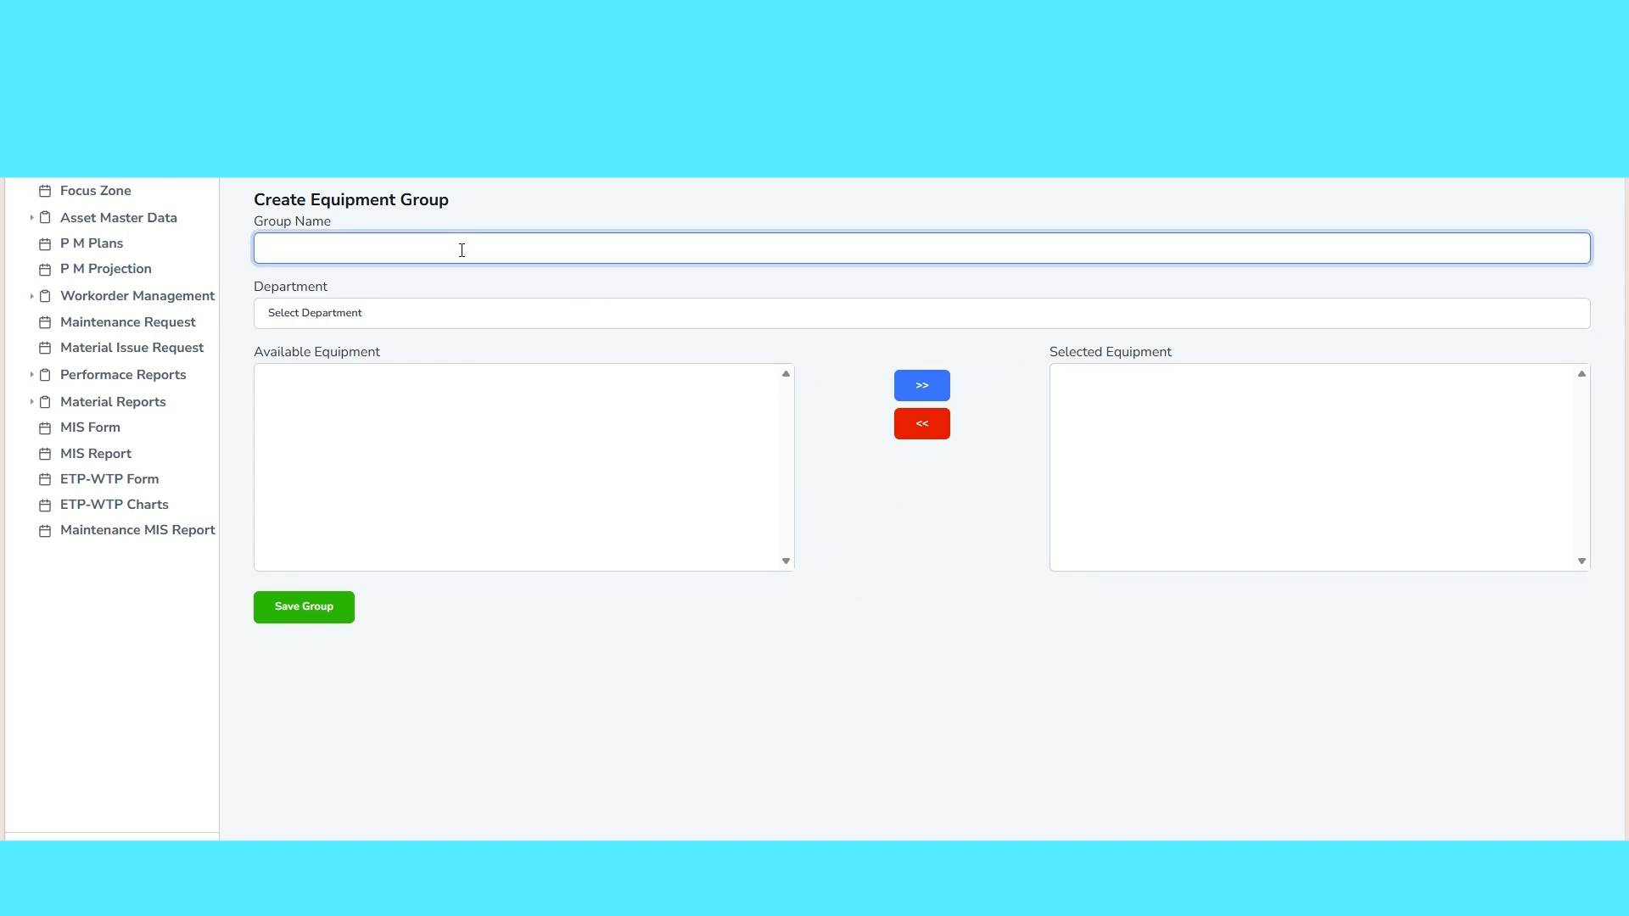
type("NEW GROUP 1")
left_click(444, 311)
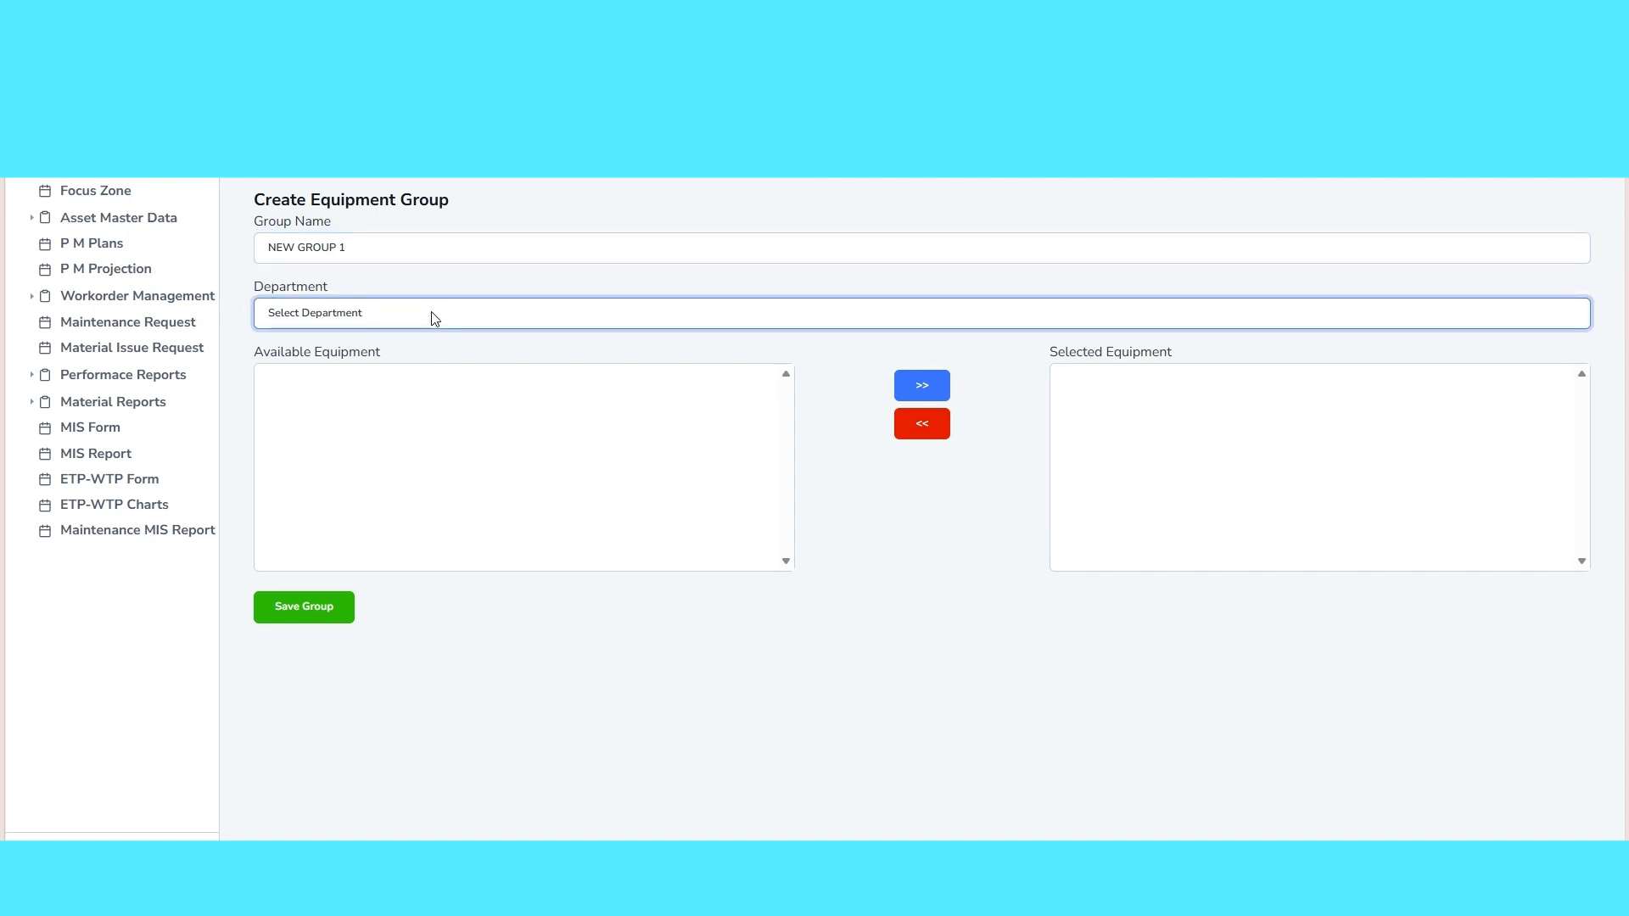
left_click(490, 552)
Add the consecutive equipment from I.D. Fan through Rotary valve –1 to the group and save it
left_click(511, 394)
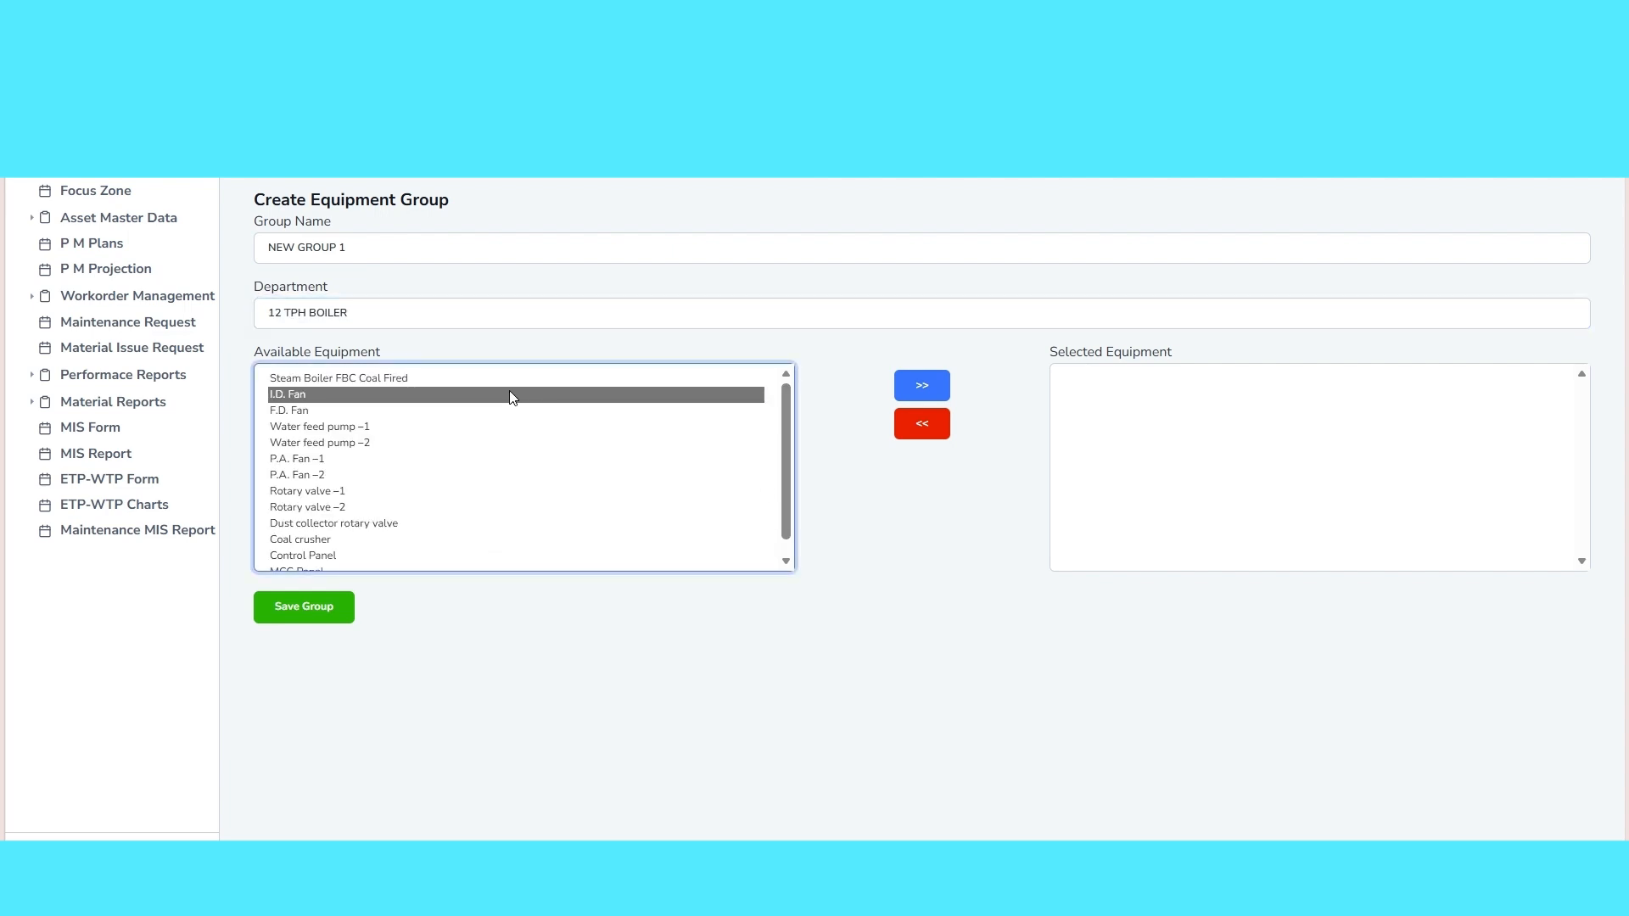
left_click_drag(509, 396, 437, 491)
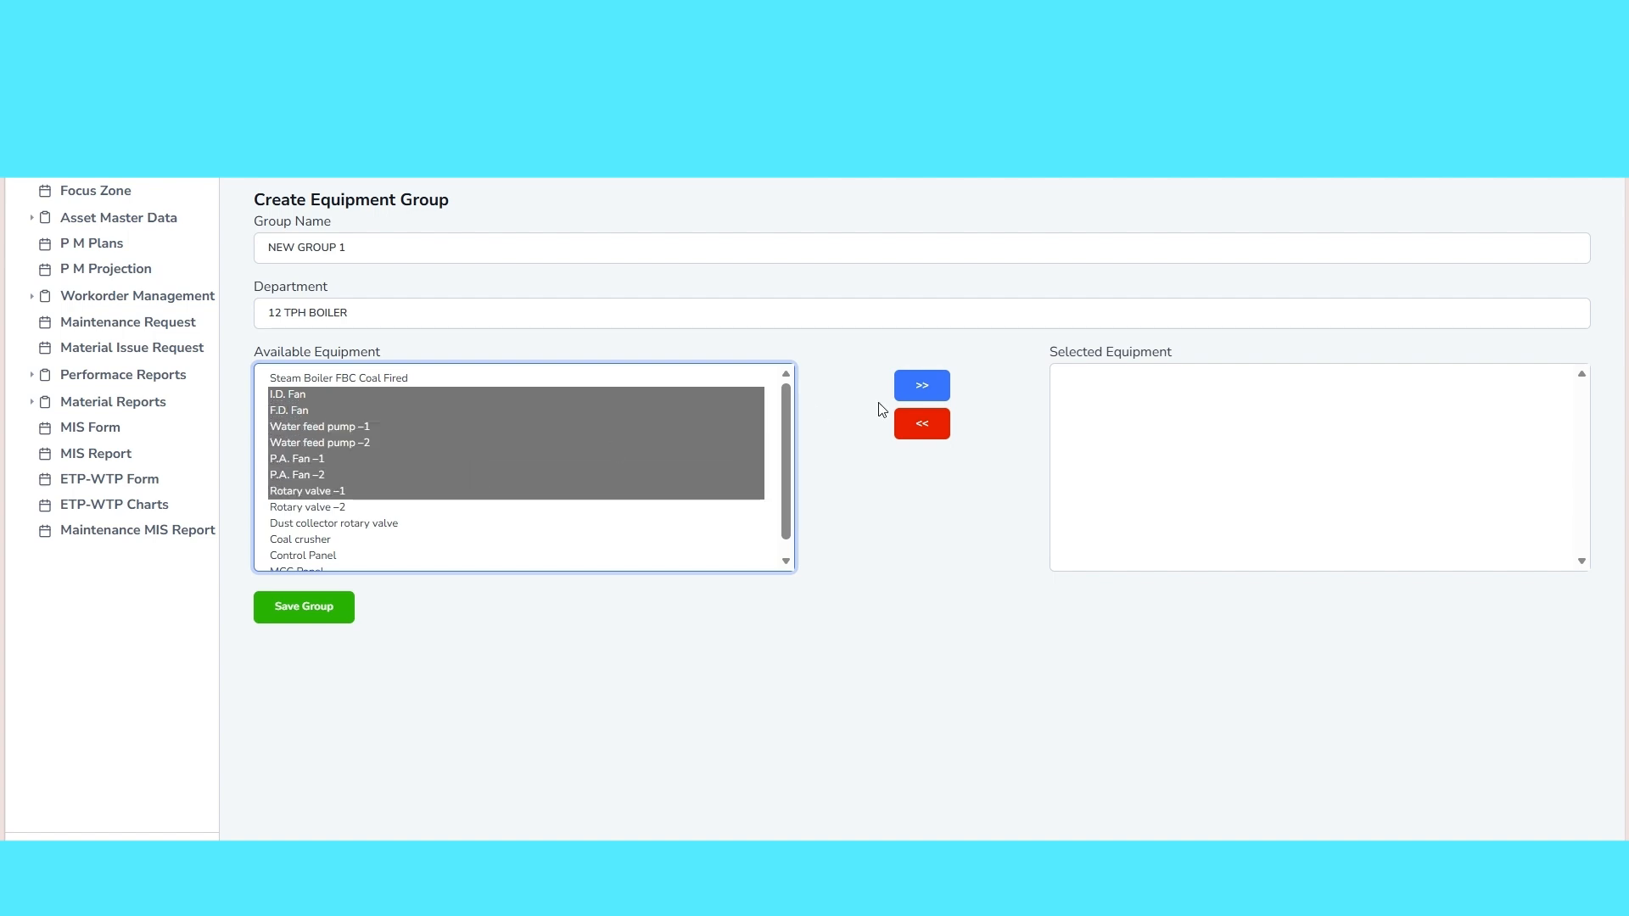
left_click(921, 386)
left_click(287, 606)
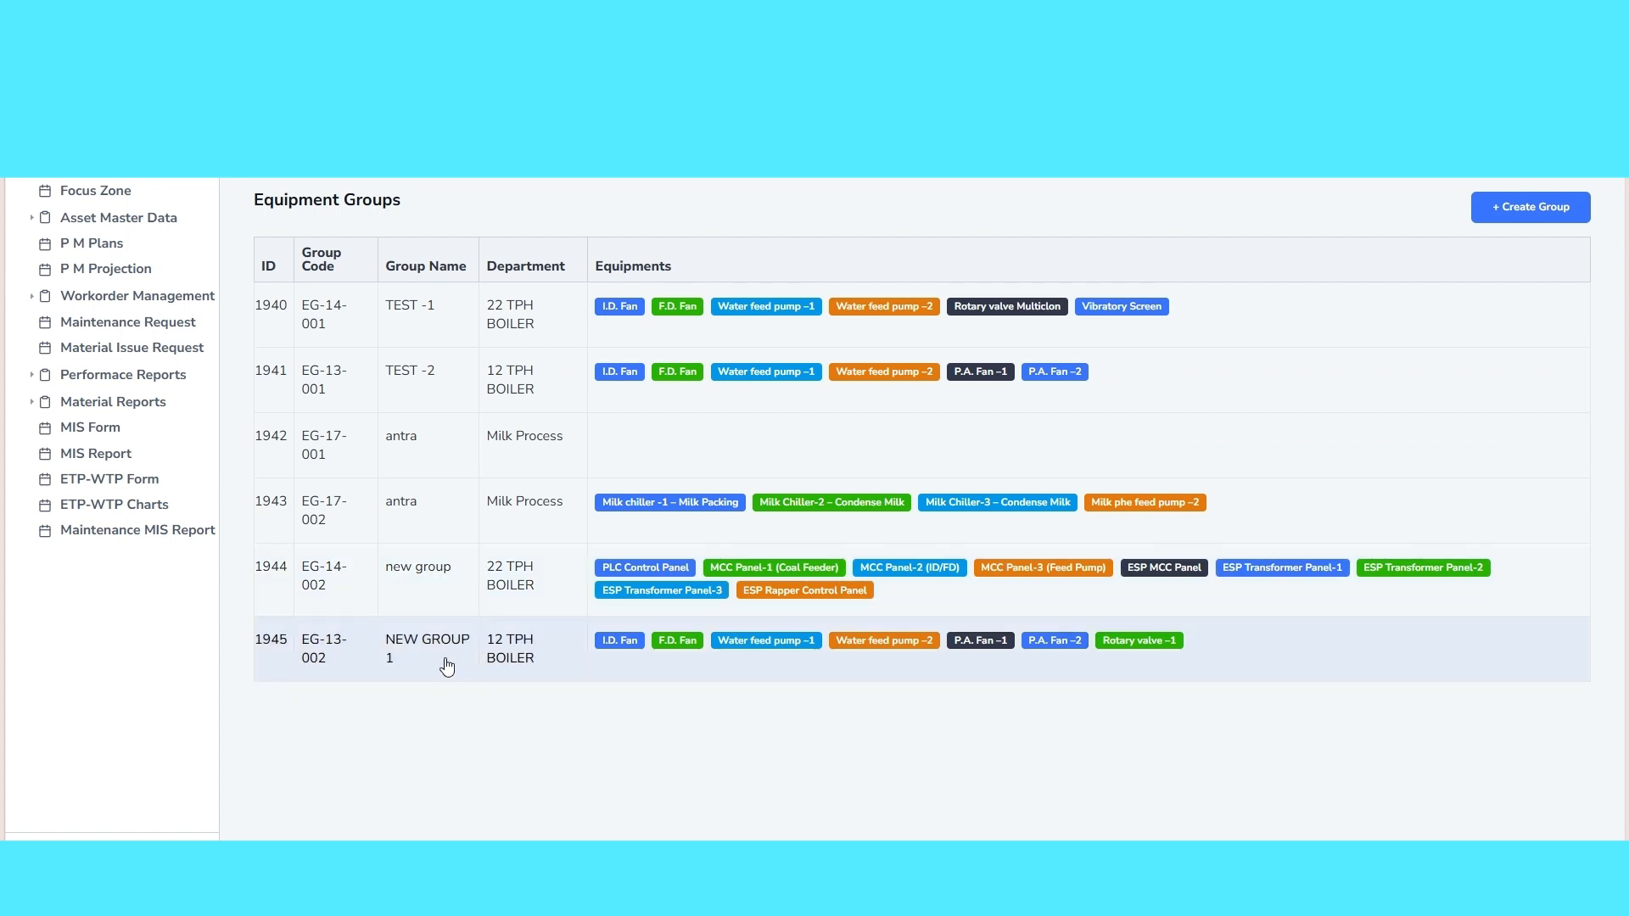
Open NEW GROUP 1 for editing, add MCC Panel to its selected equipment and update the group
left_click_drag(400, 657, 386, 645)
left_click(527, 750)
left_click(1136, 677)
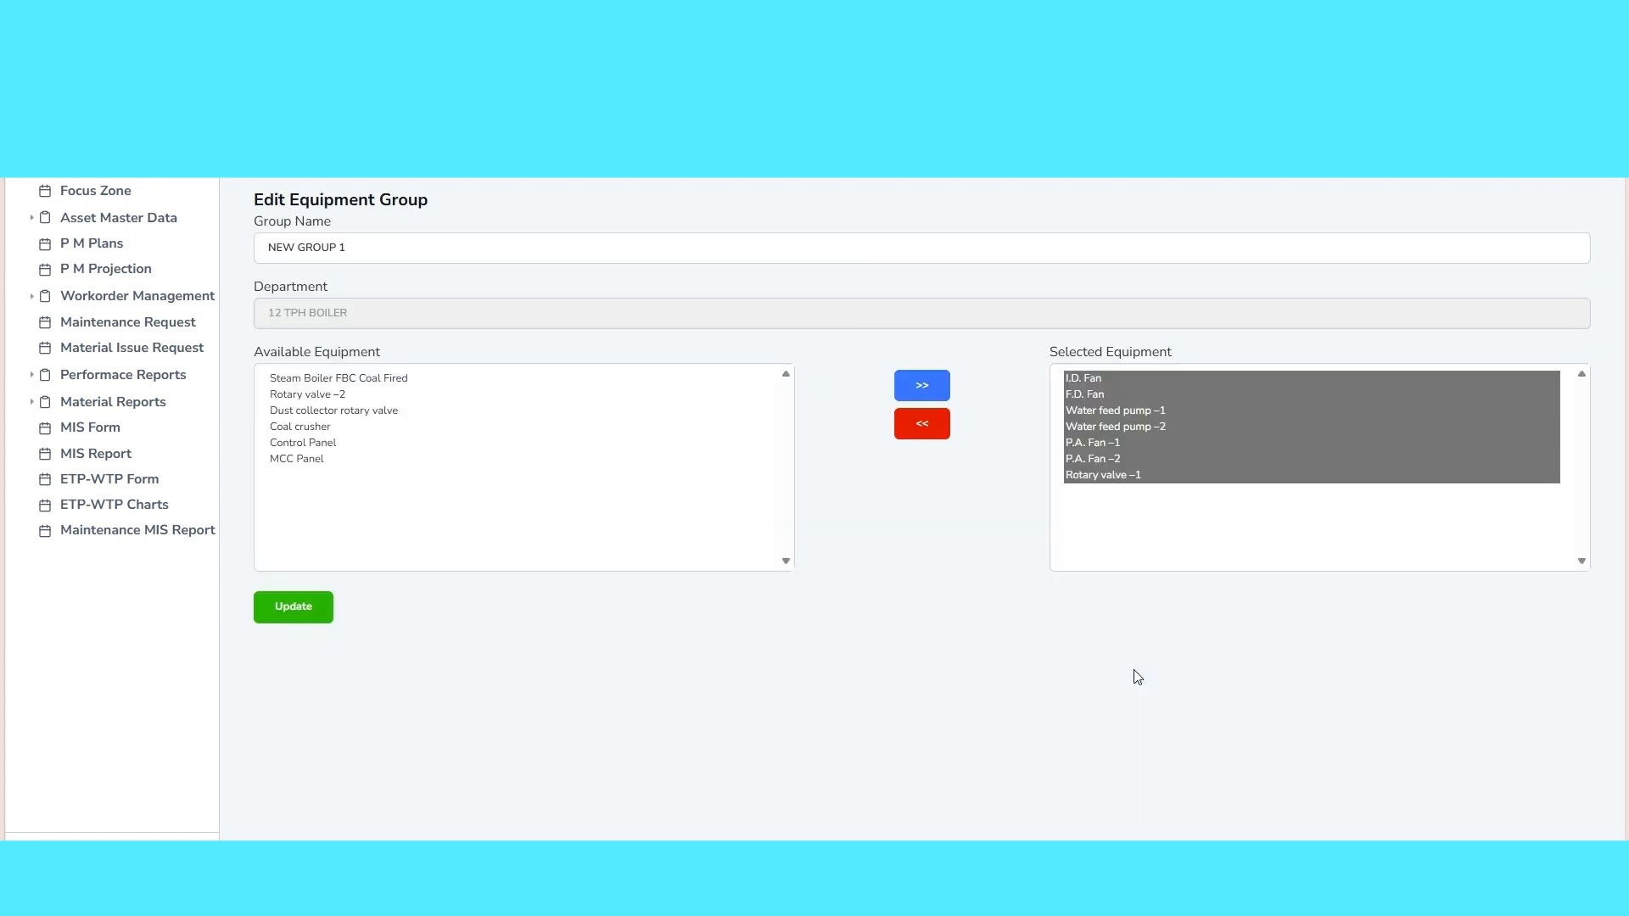
left_click(456, 461)
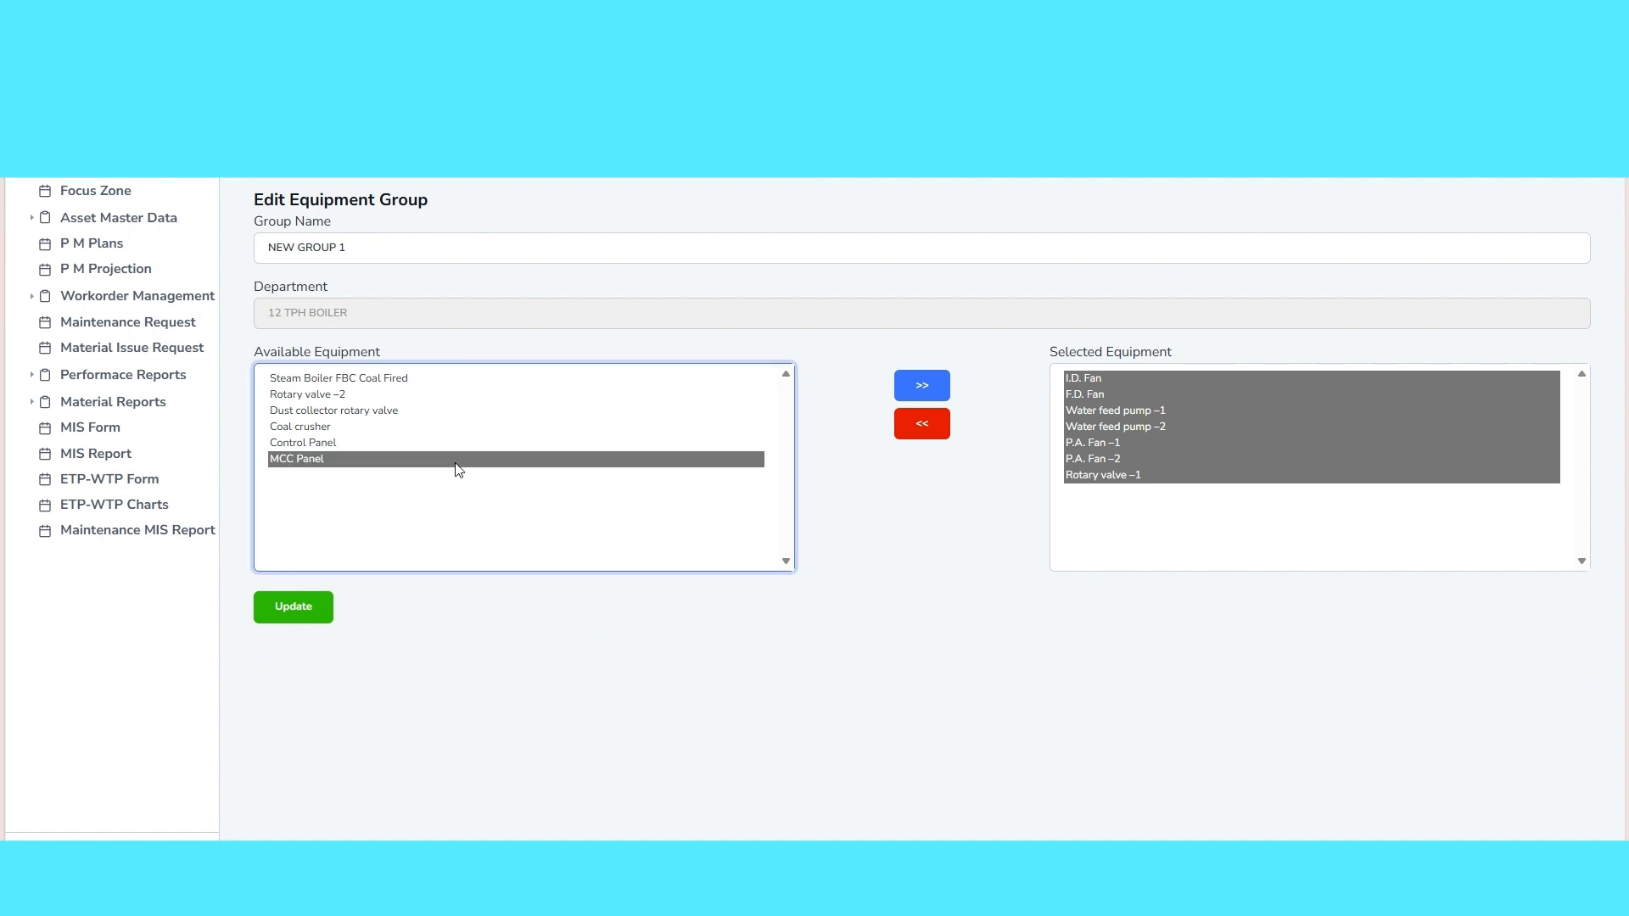
left_click(899, 397)
left_click(289, 616)
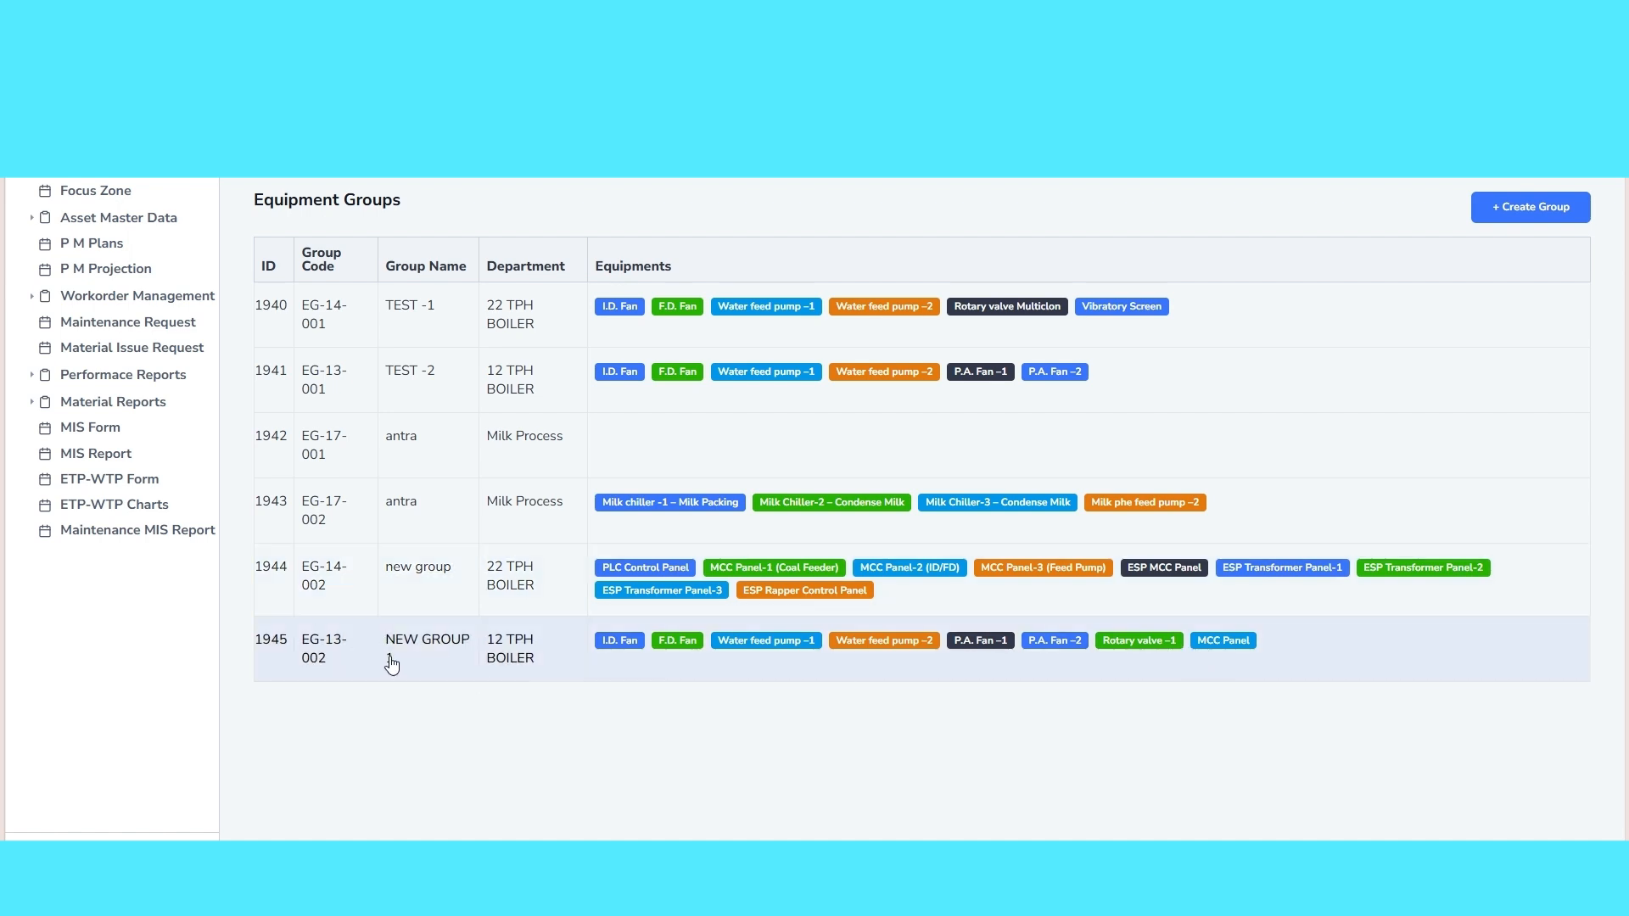
left_click_drag(391, 662, 381, 648)
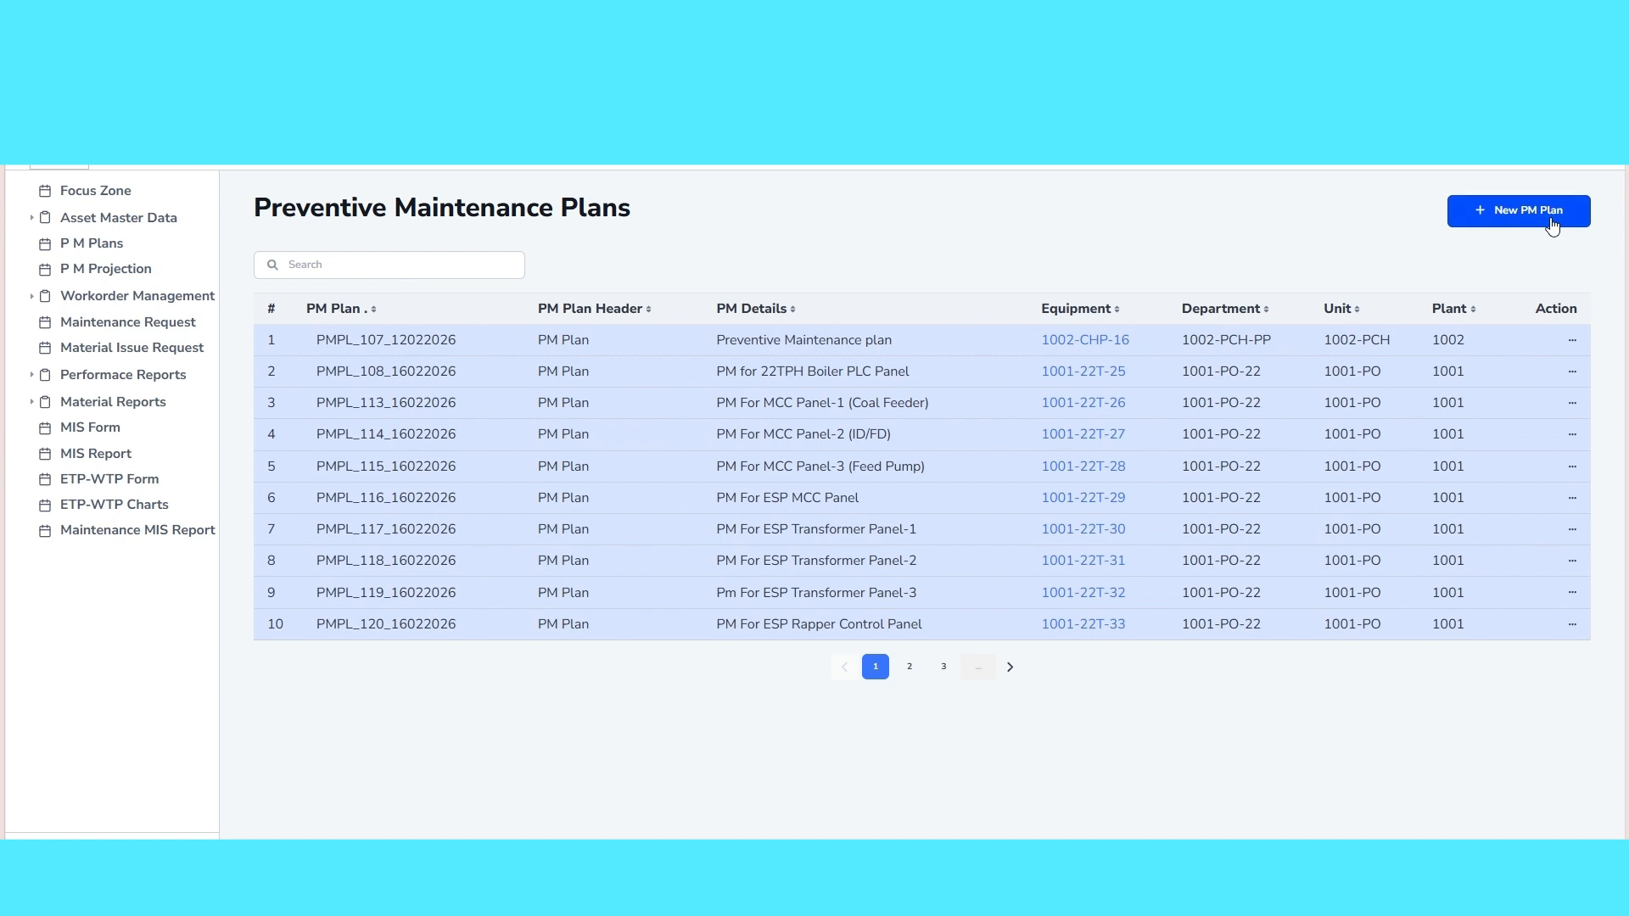
Start a new PM plan for plant UNIT -01, unit BOILER, department 12 TPH BOILER and equipment NEW GROUP 1
left_click(1551, 226)
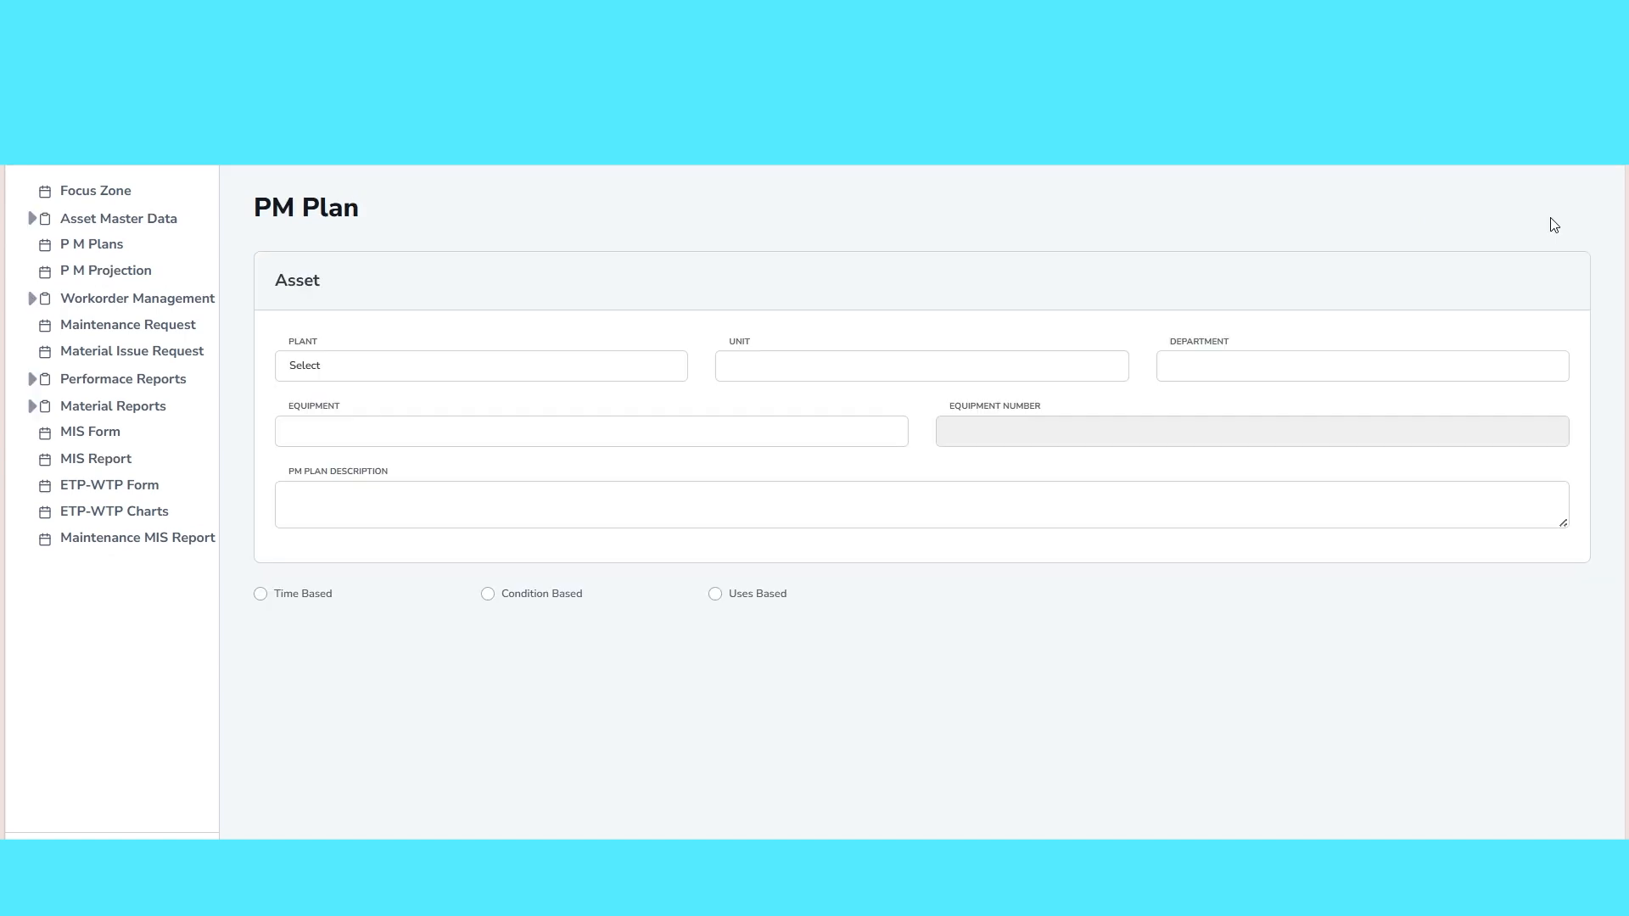
left_click(415, 370)
left_click(384, 478)
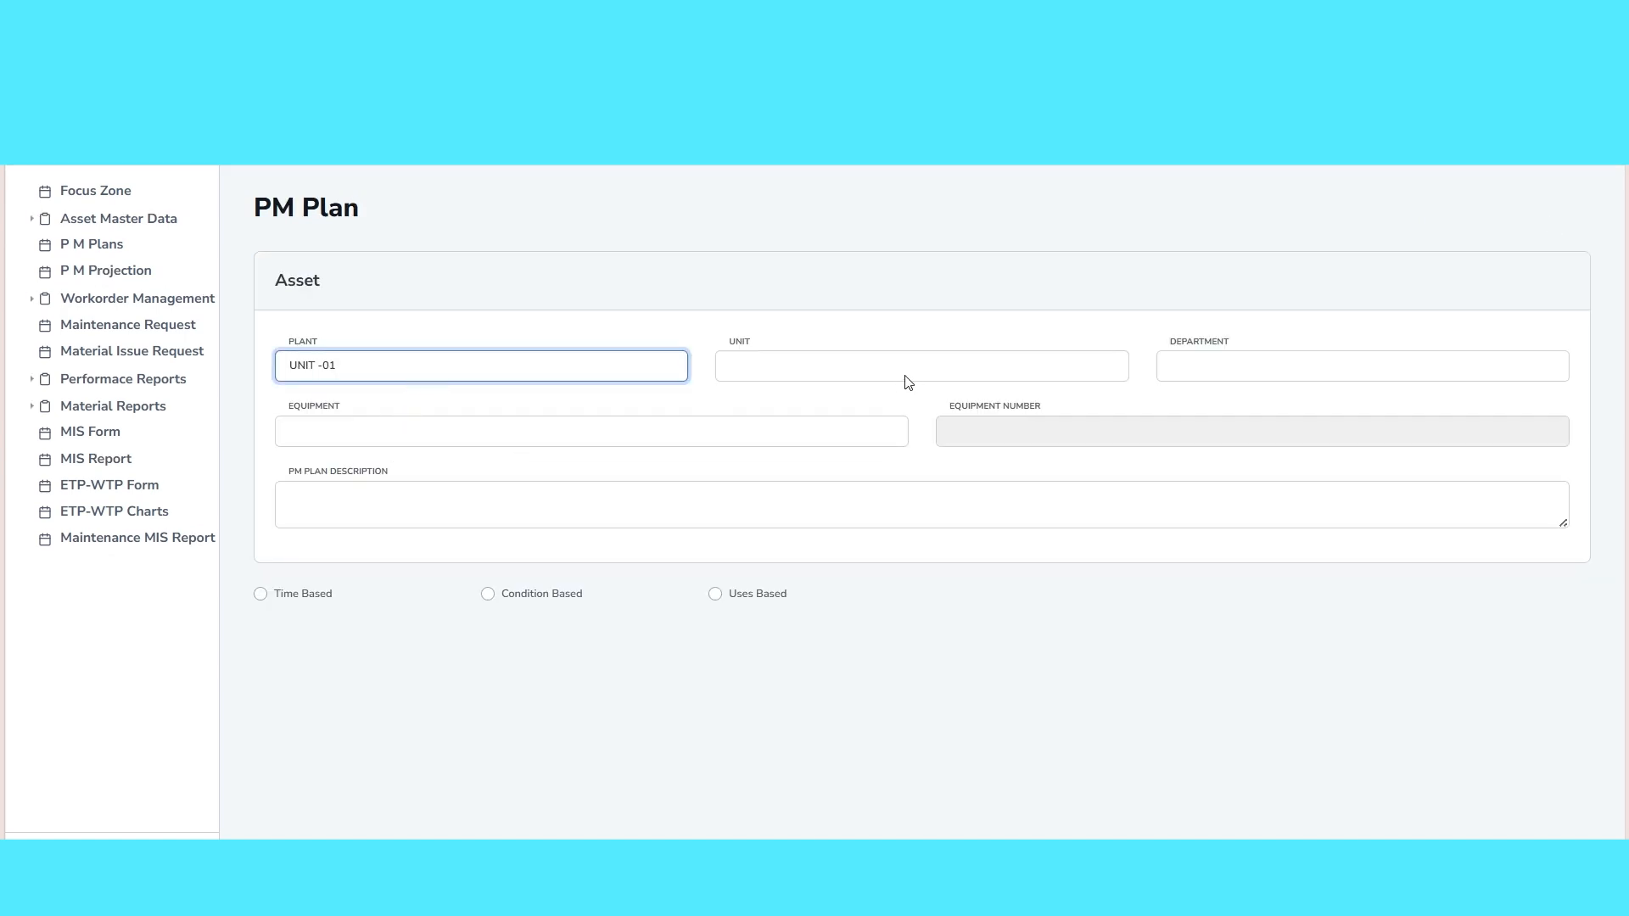
left_click(907, 374)
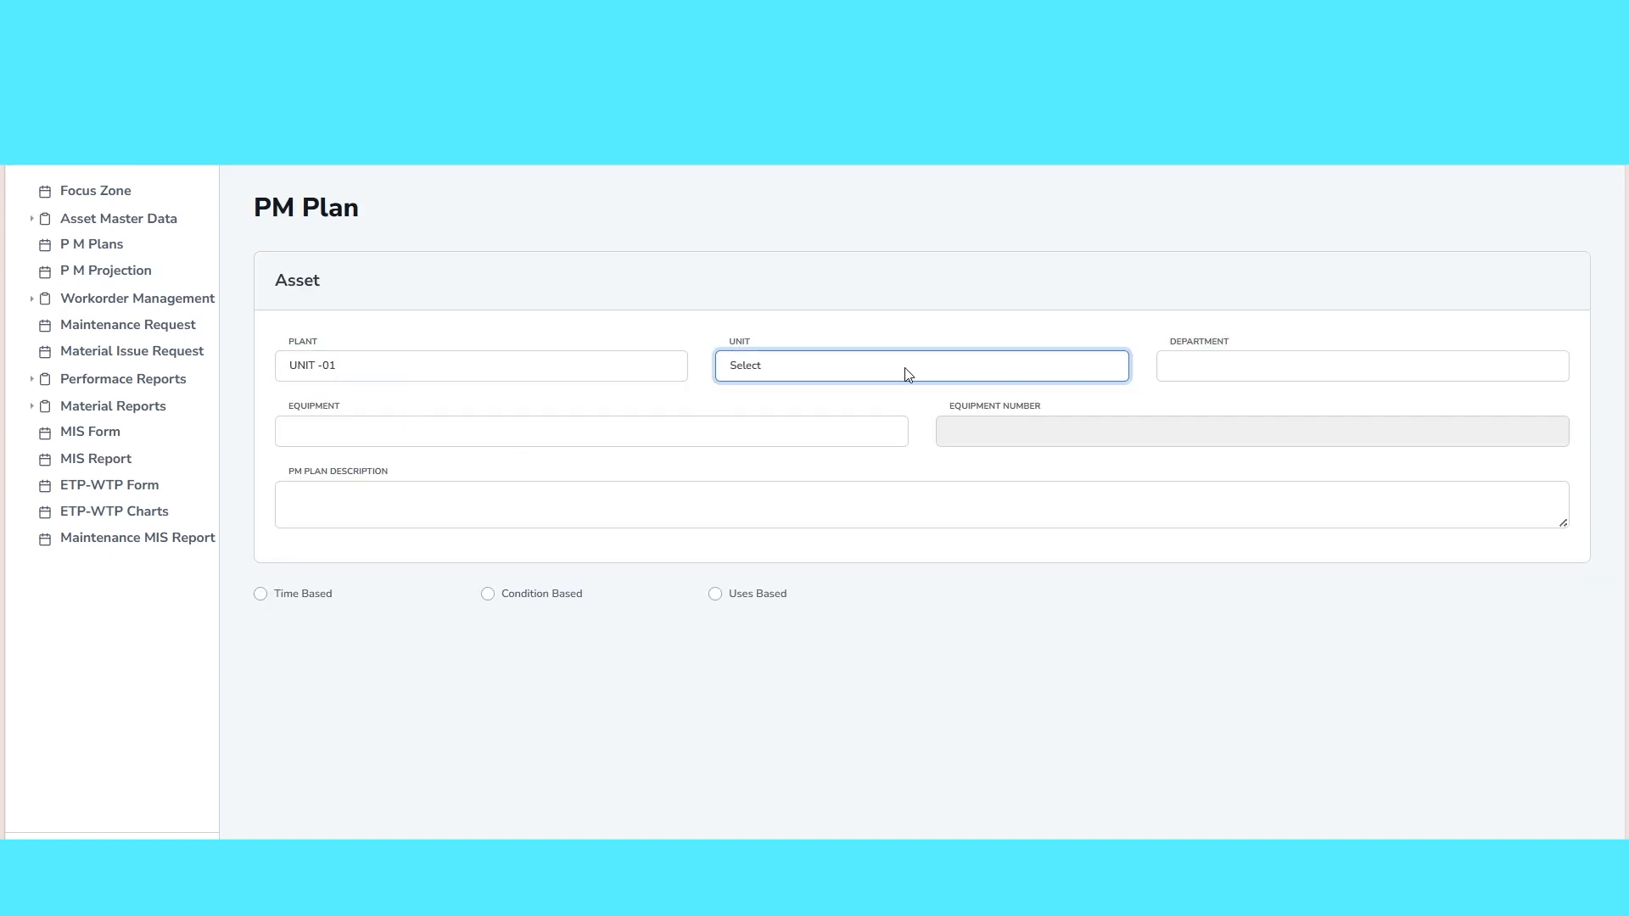
left_click(908, 632)
left_click(1289, 372)
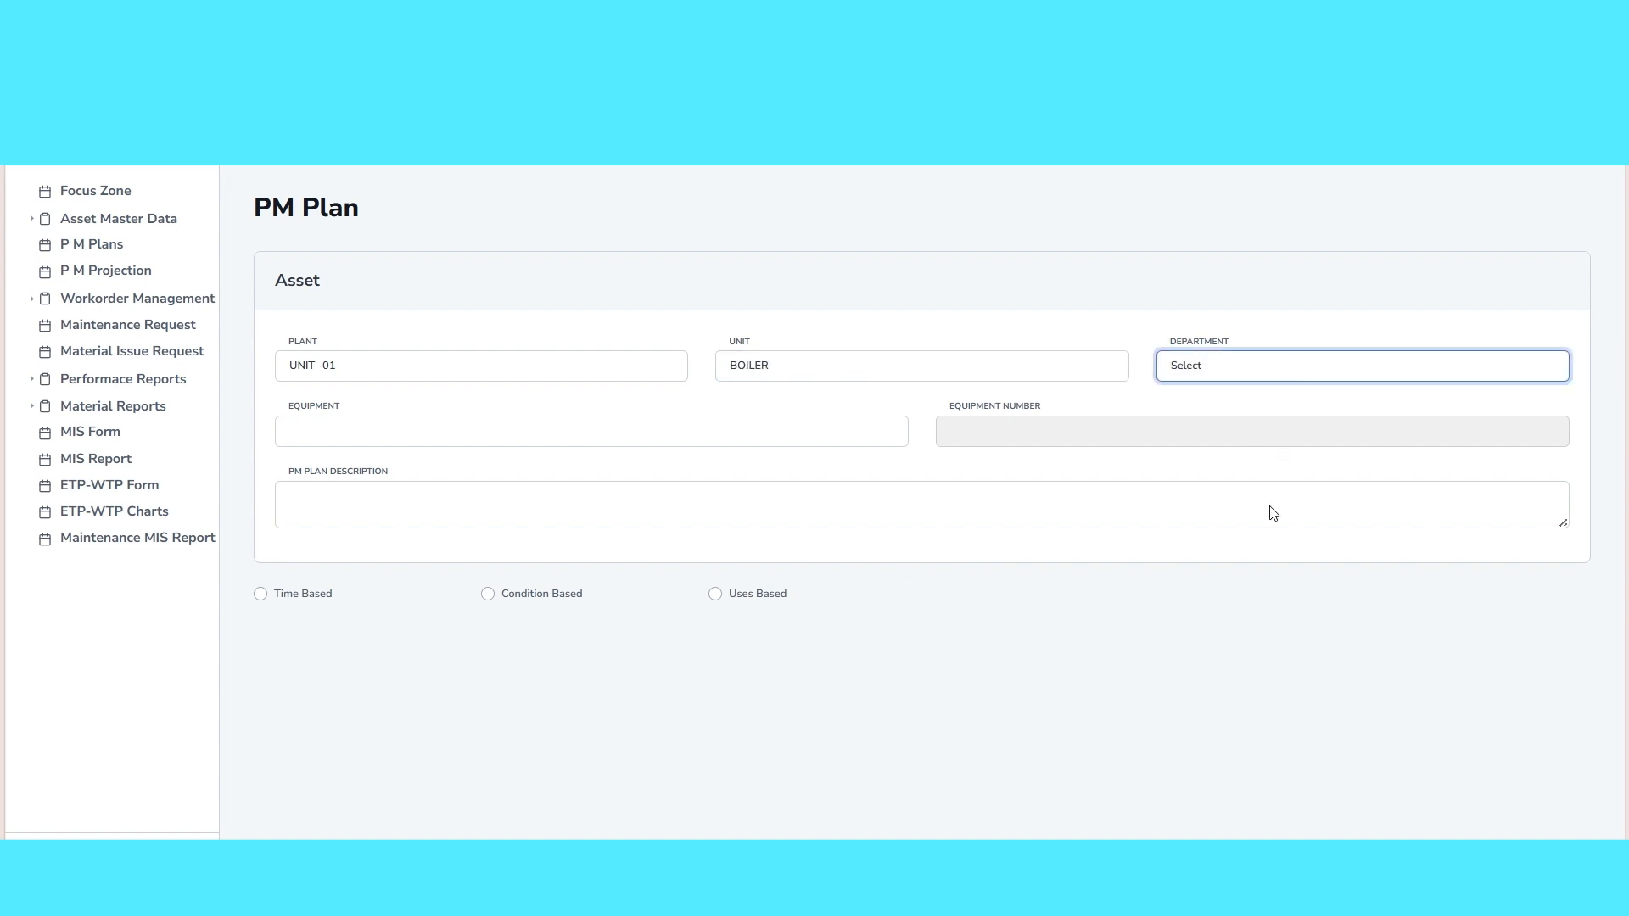
left_click(1269, 461)
left_click(398, 444)
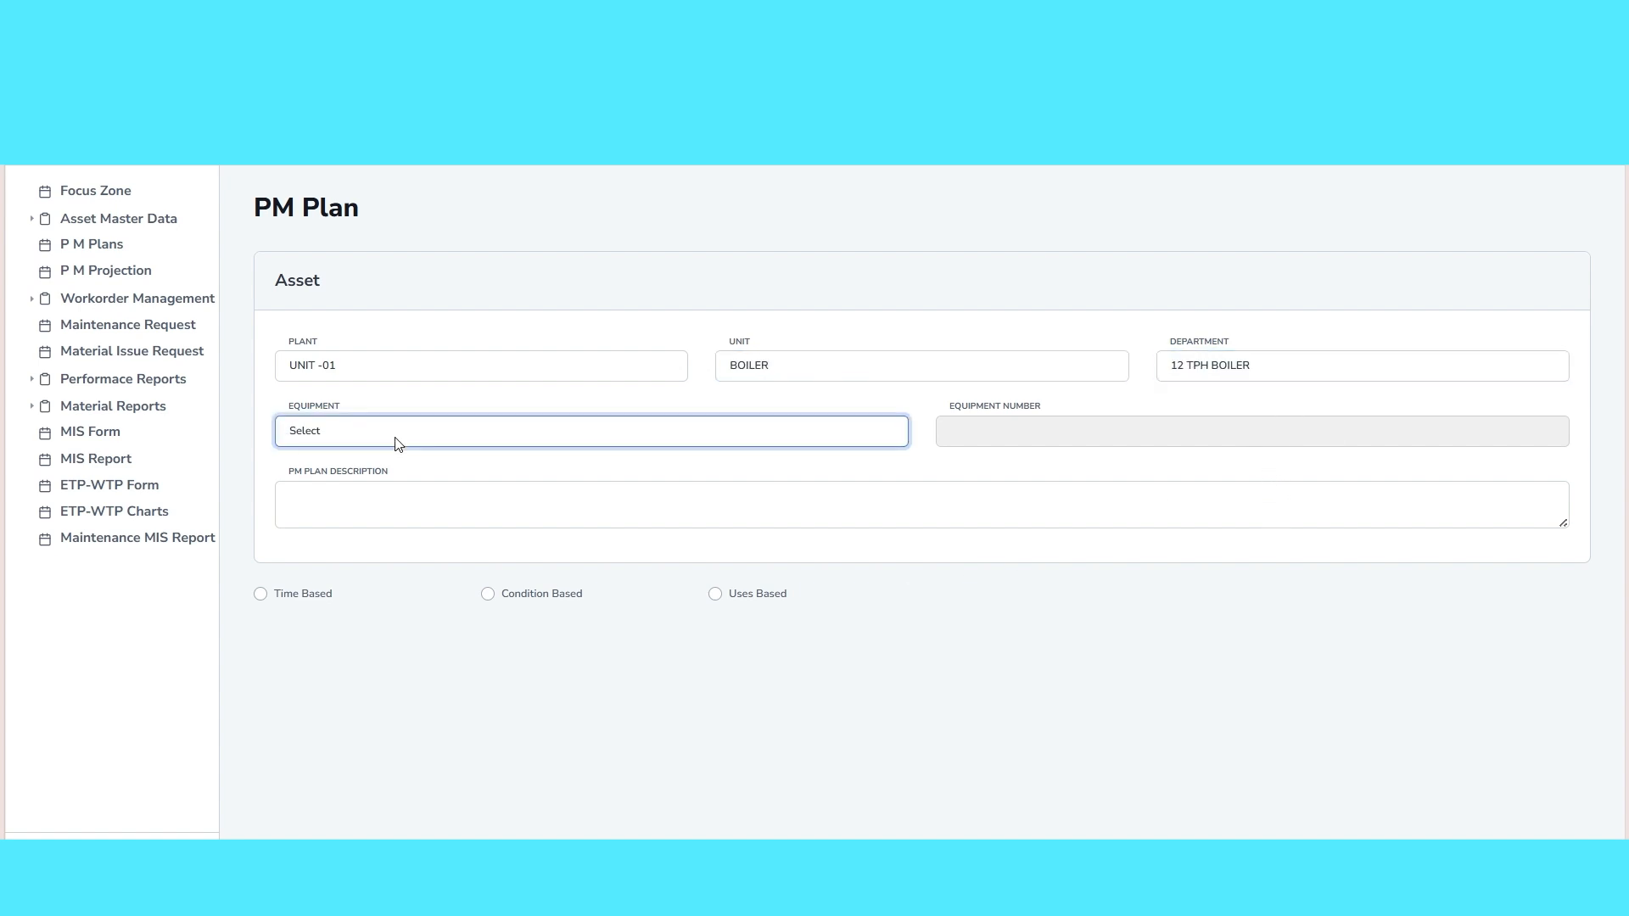
left_click(439, 838)
Enter TEST GROUP PM PLANS as the PM plan description
left_click(469, 518)
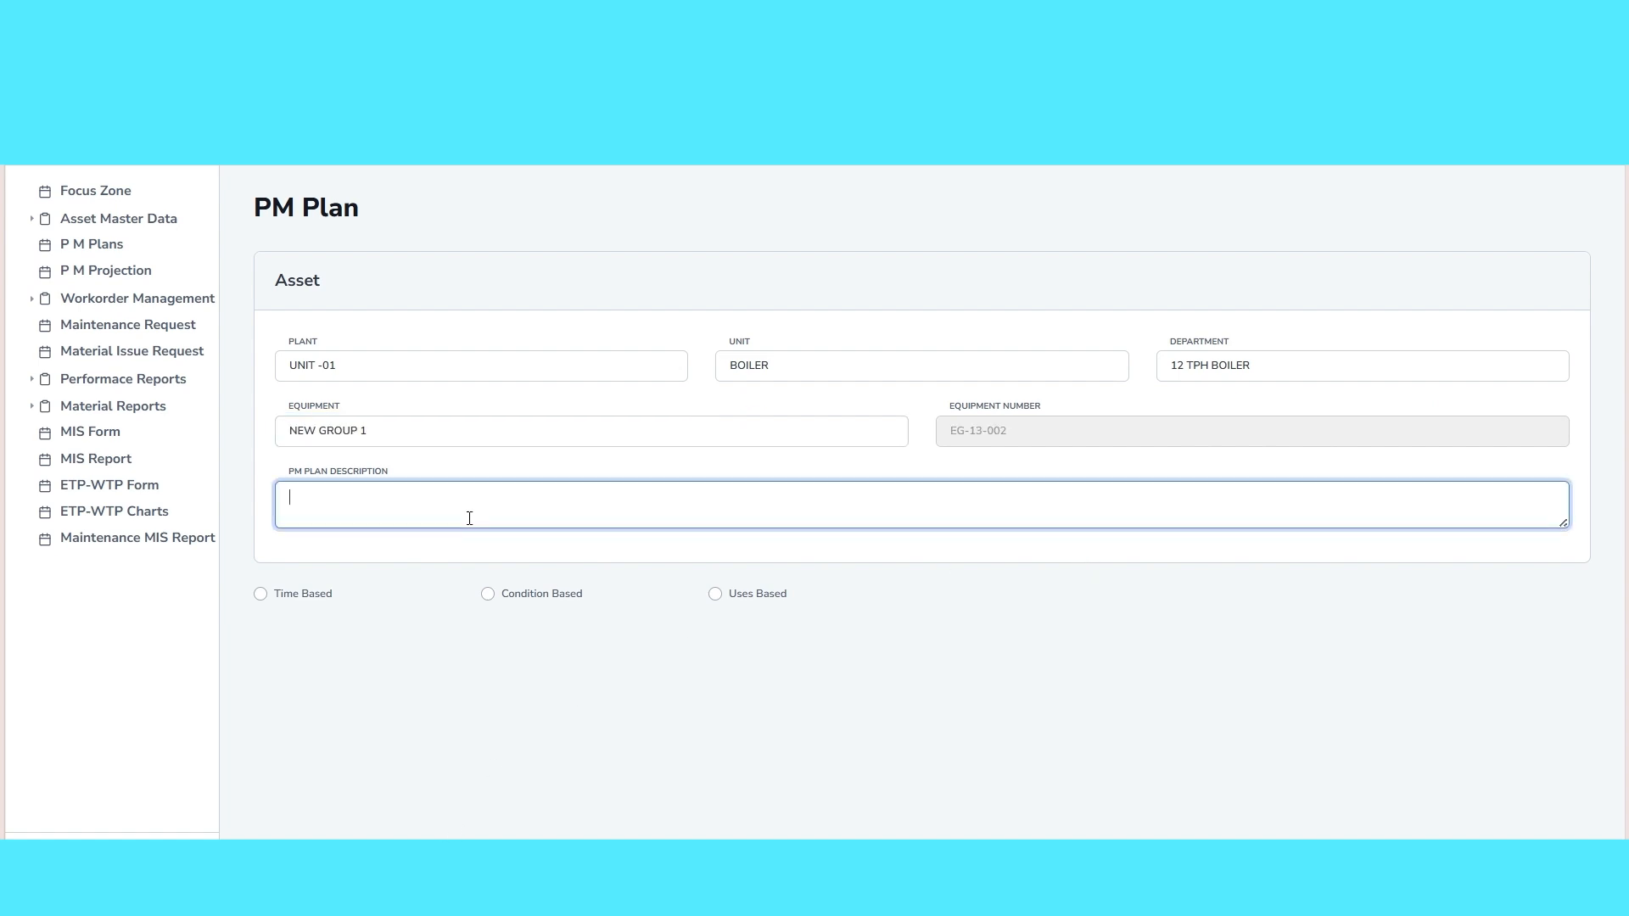
type("TEST GROUP PM PLANS")
Make the plan time based with the Time Default Strategy and the Daily and Weekly frequencies
left_click(260, 594)
left_click(281, 718)
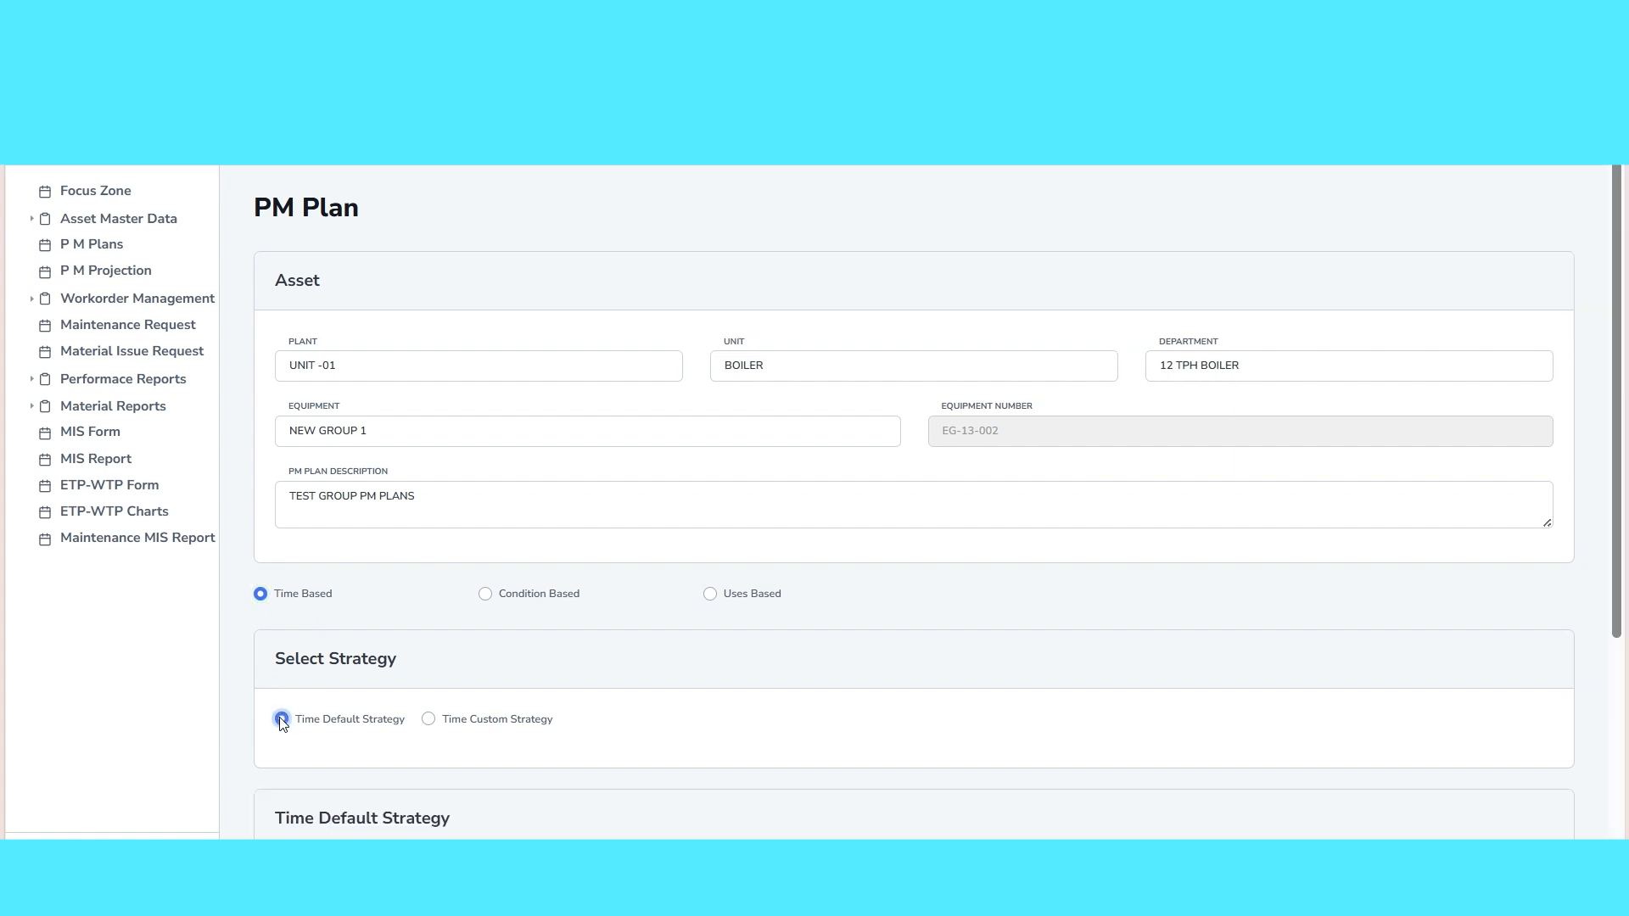
scroll(303, 711, "down", 4)
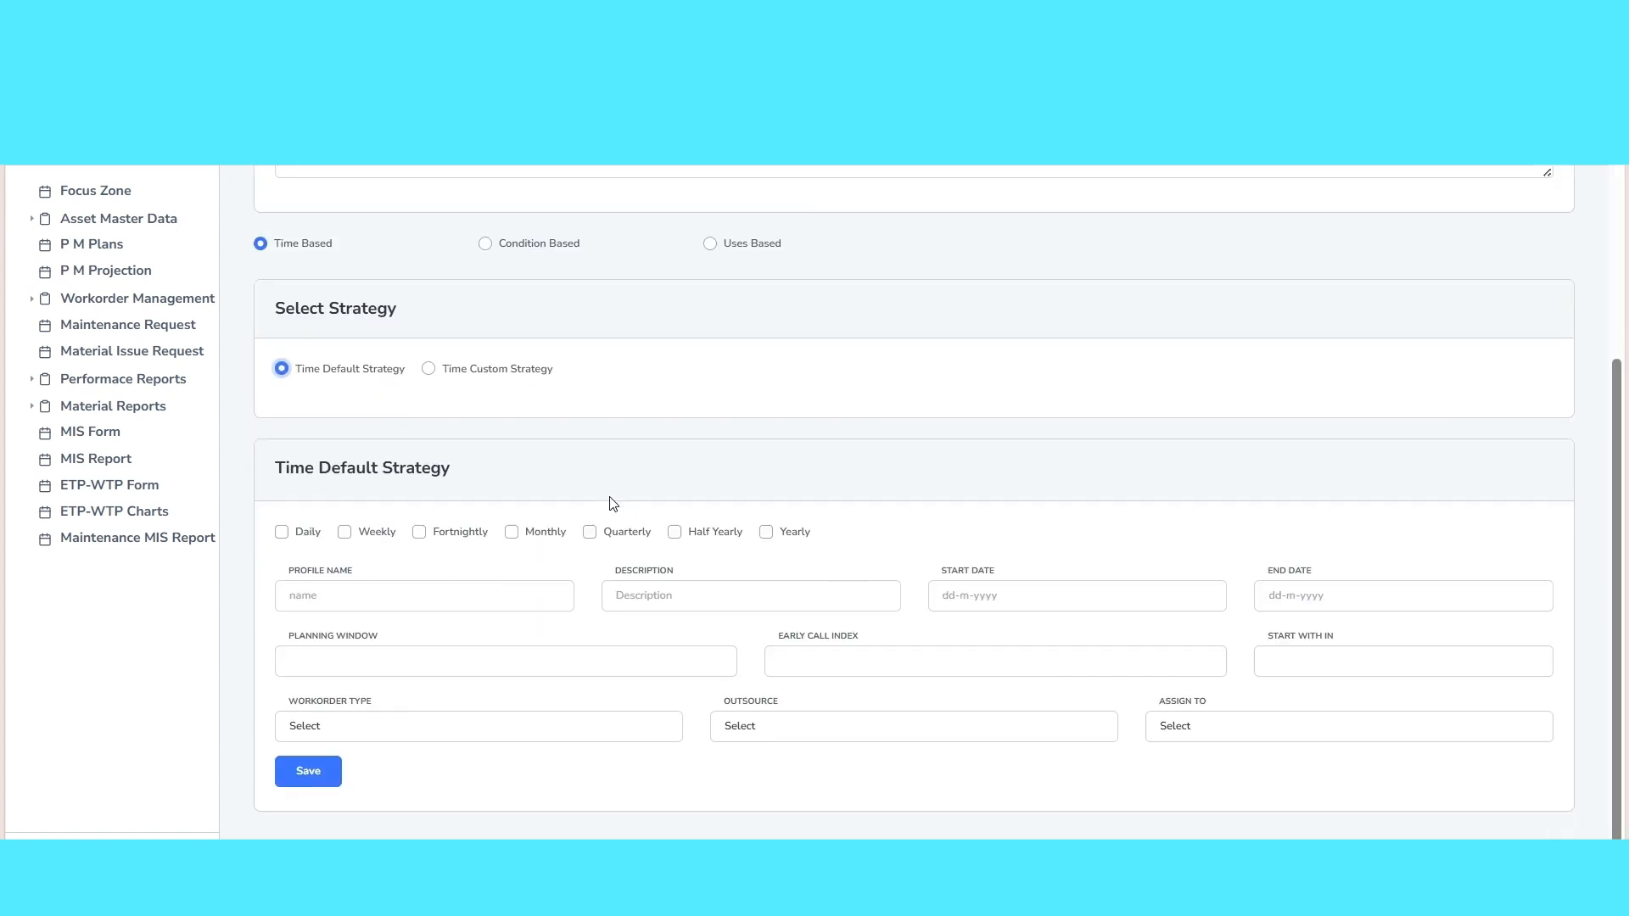
left_click(283, 533)
left_click(344, 534)
Fill the profile with MONTHLY PLAN, TEST GROP PMS, 23-04-2026 to 30-04-2026, planning window 1 and early call index 0.1, and save the plan
left_click(366, 601)
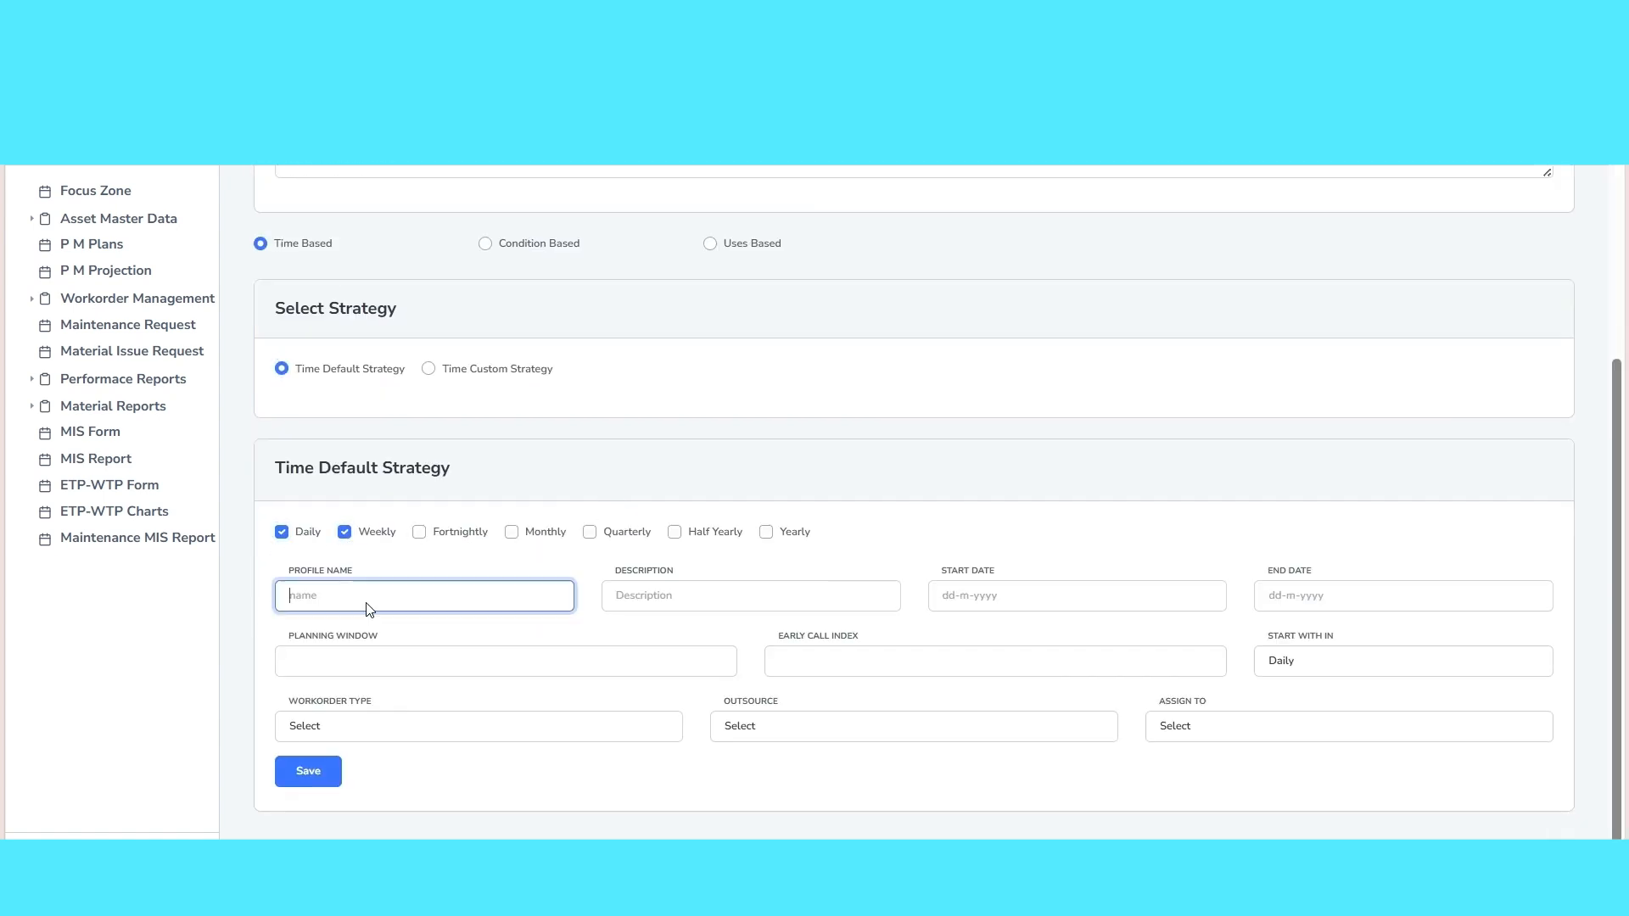
left_click(472, 368)
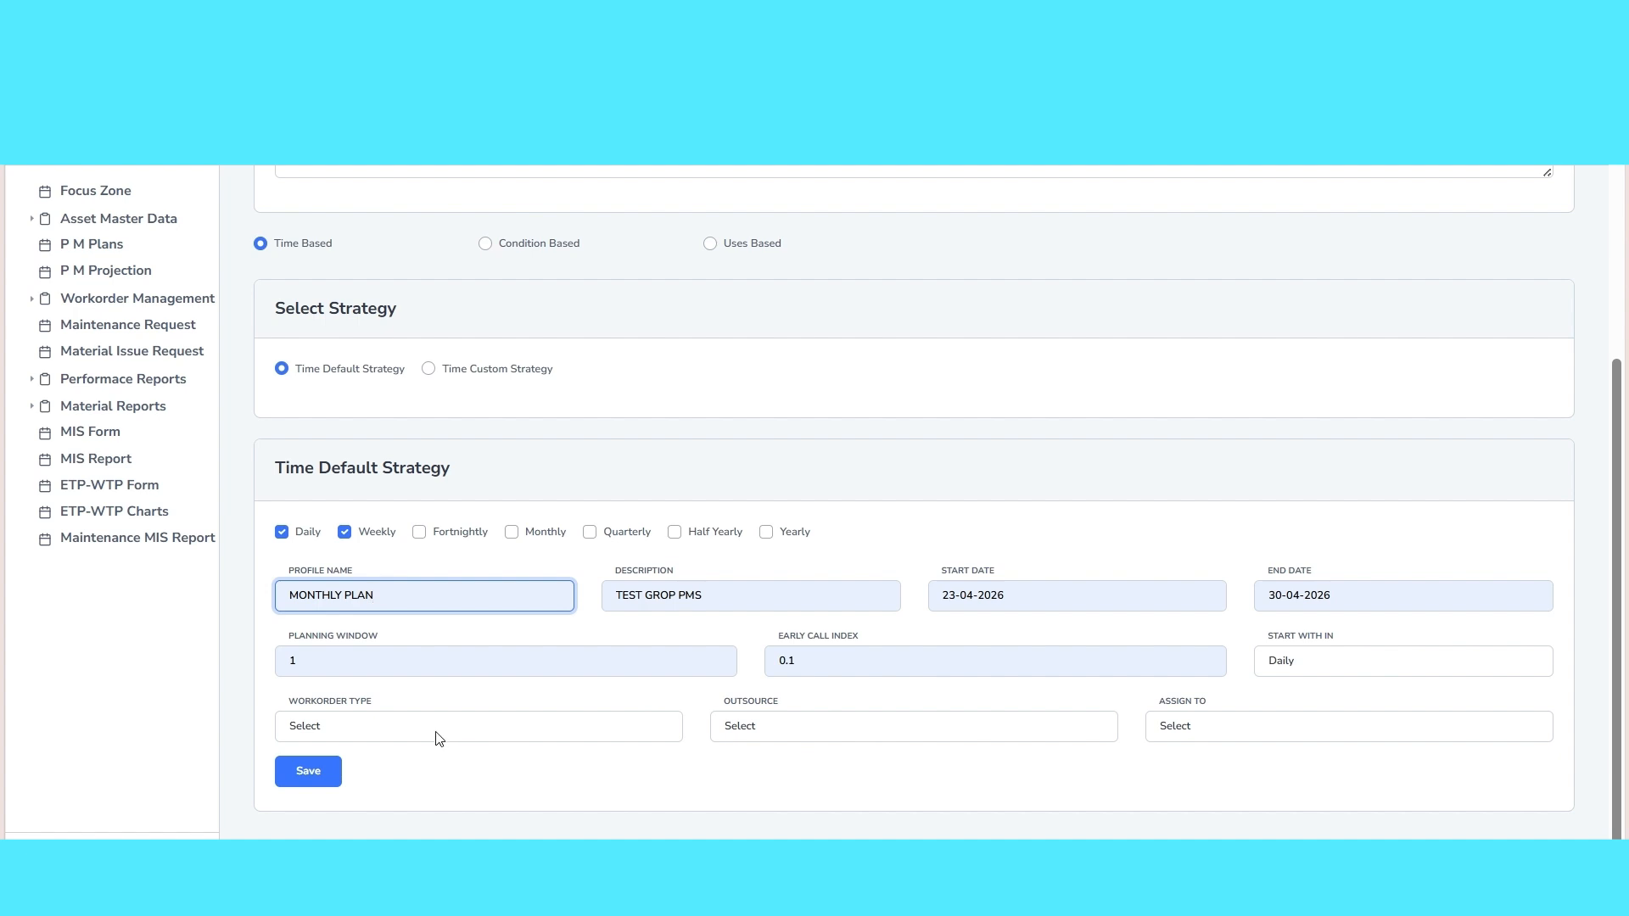
left_click(320, 779)
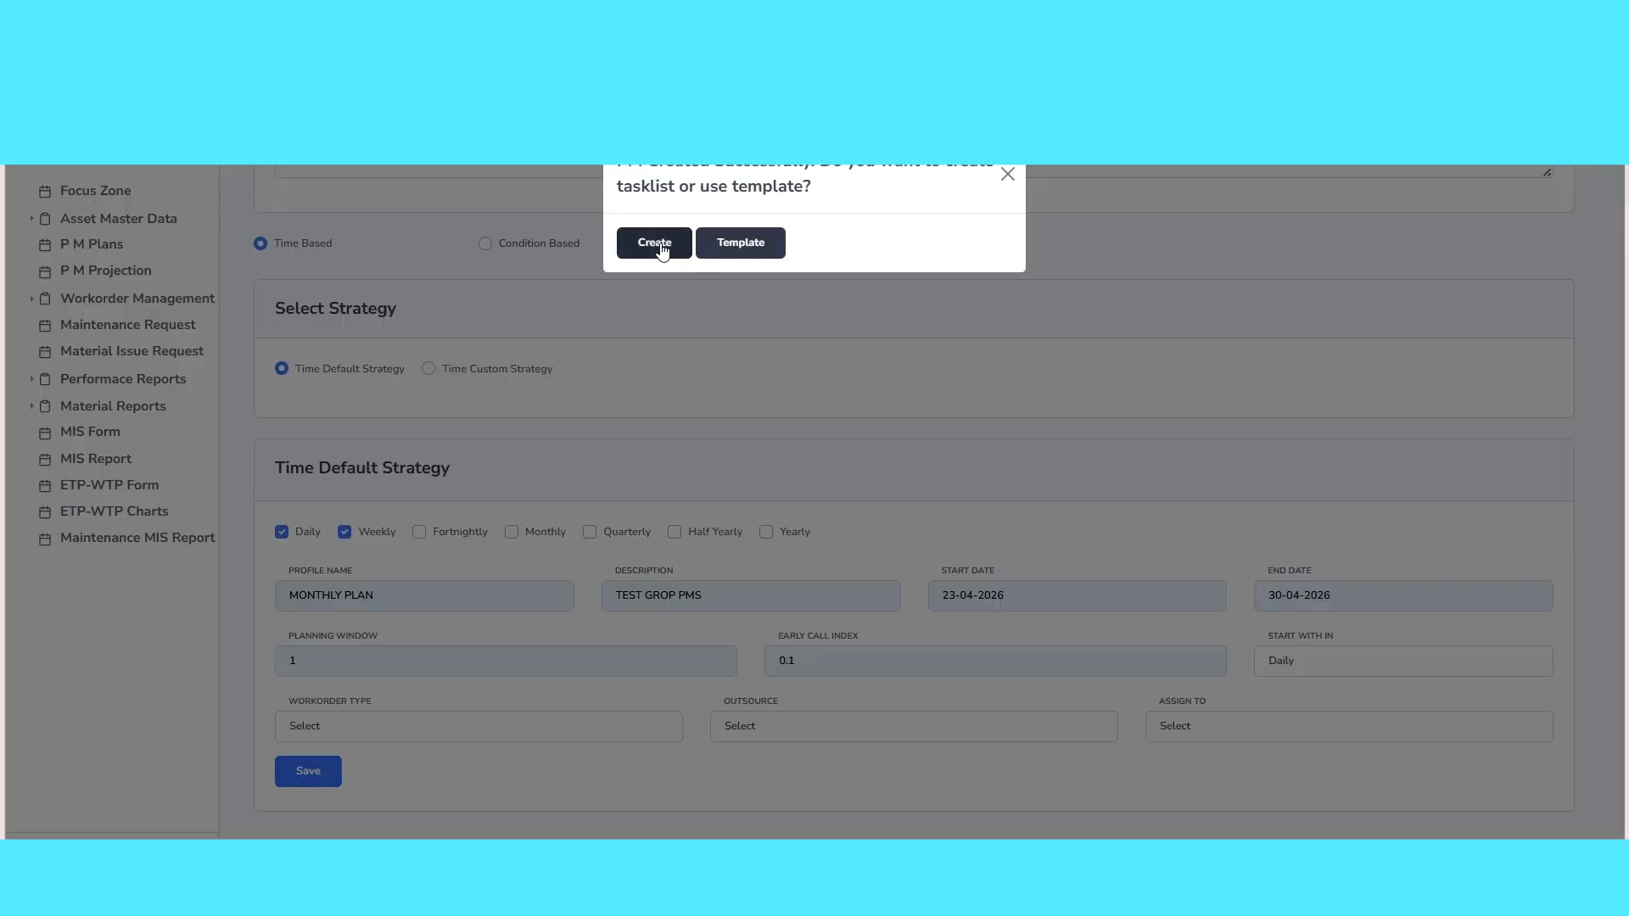
Create a tasklist with tasks AS PER EQUIPMENT HARD COPY CHECK LIST, TASK 2, CHECK BOLT FOR TIGHTNESS, DSDASEQ3EQE and CHECK COOLANT LEVELE
left_click(664, 248)
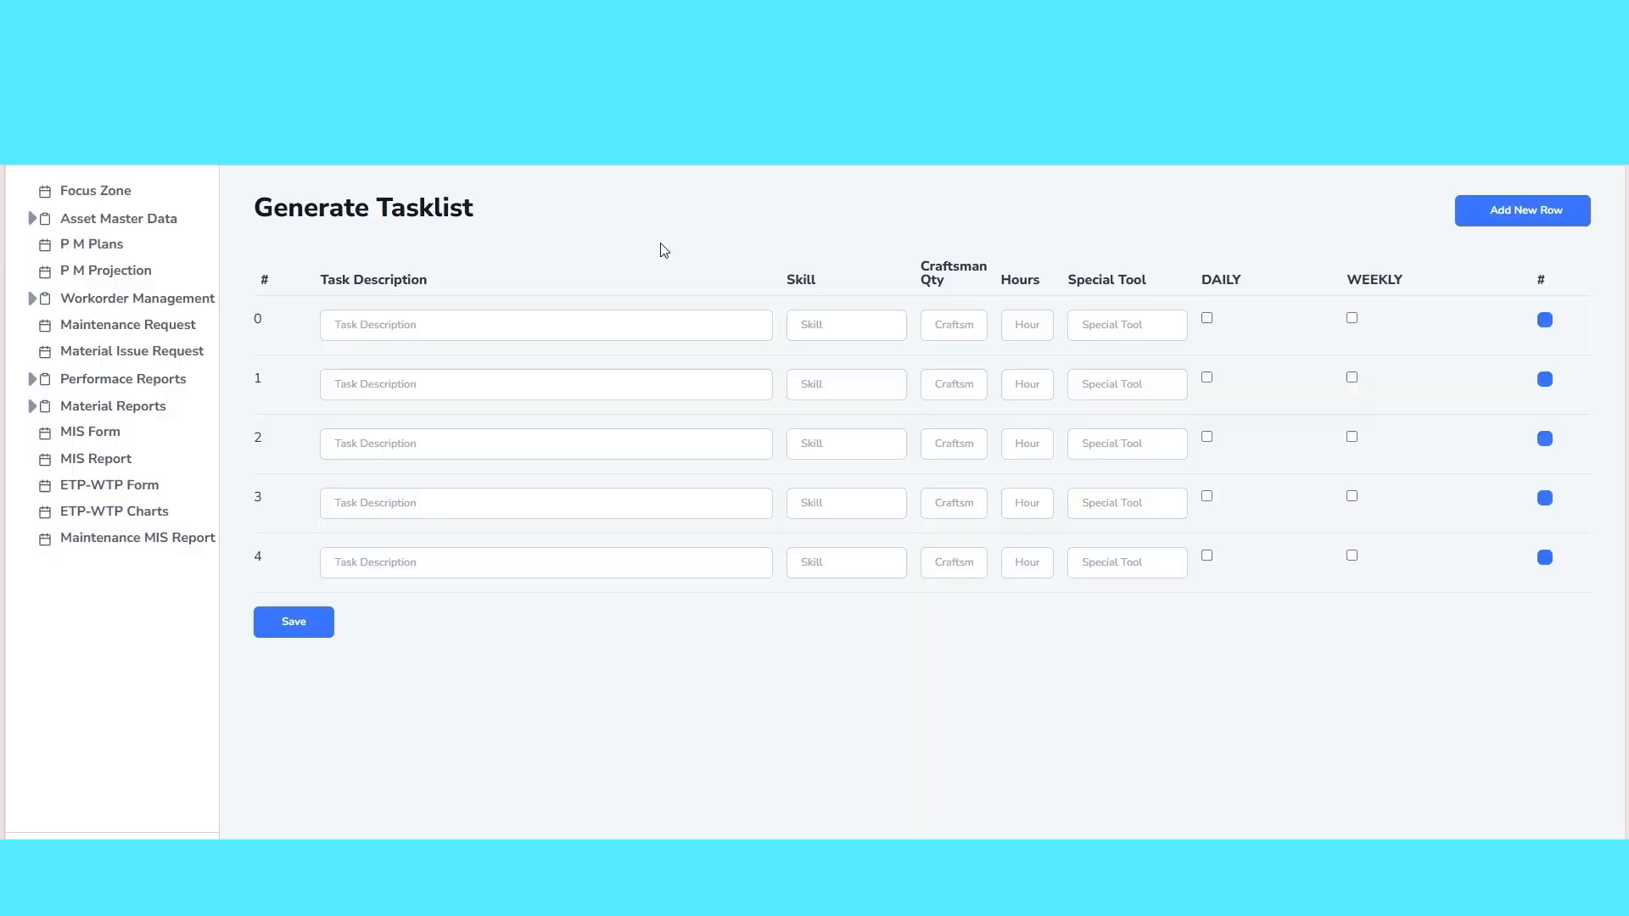
left_click(459, 328)
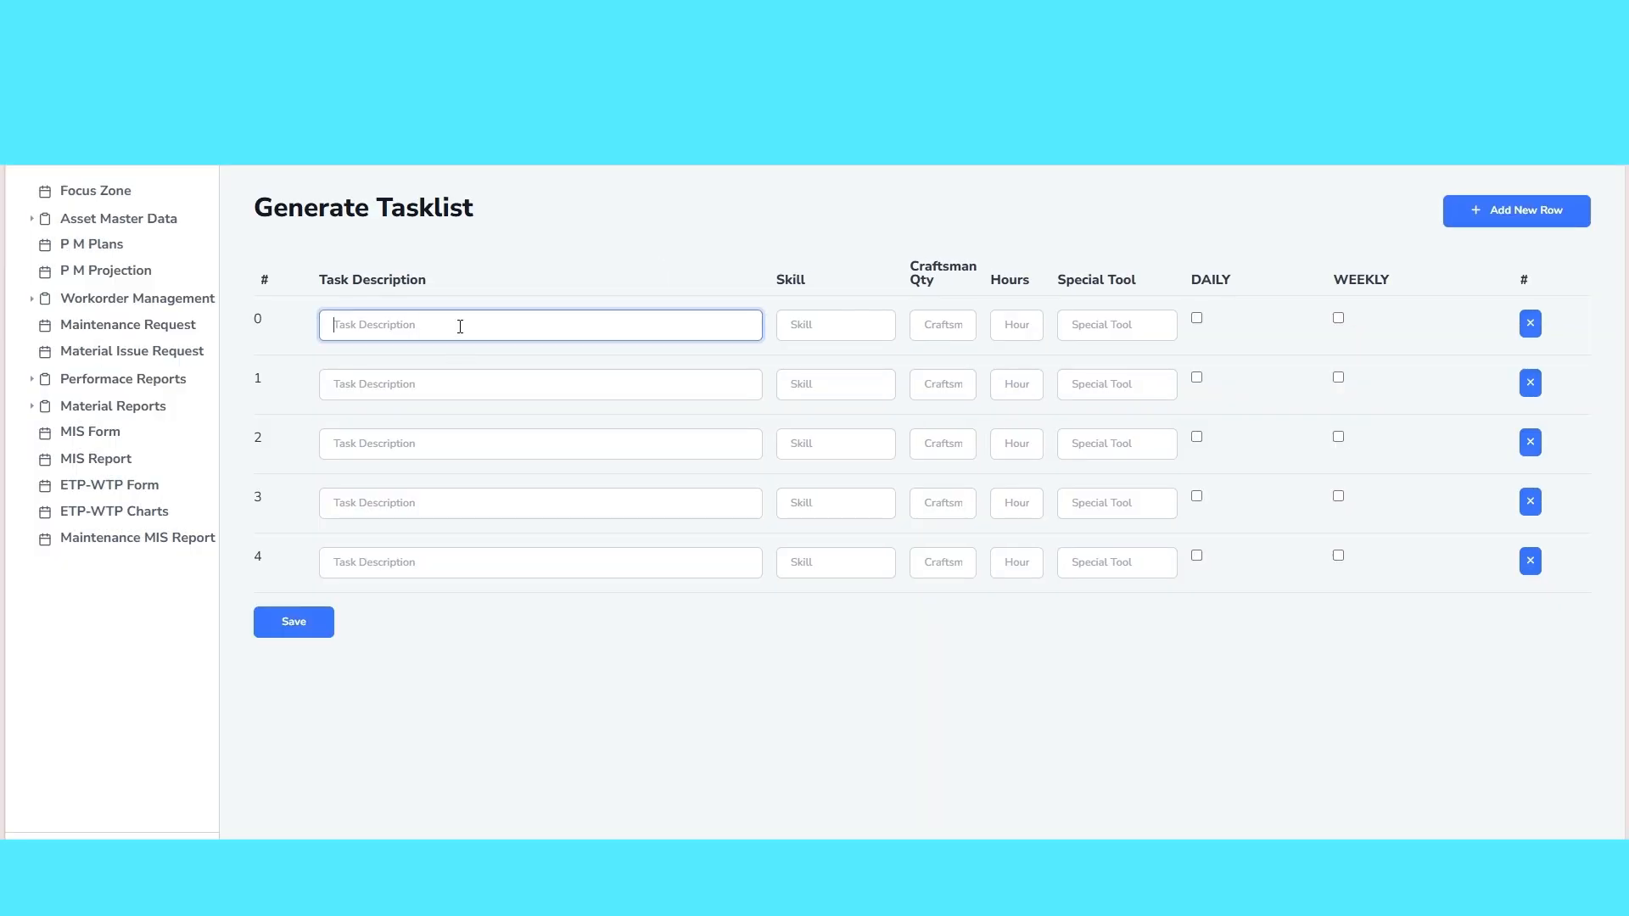
left_click(447, 411)
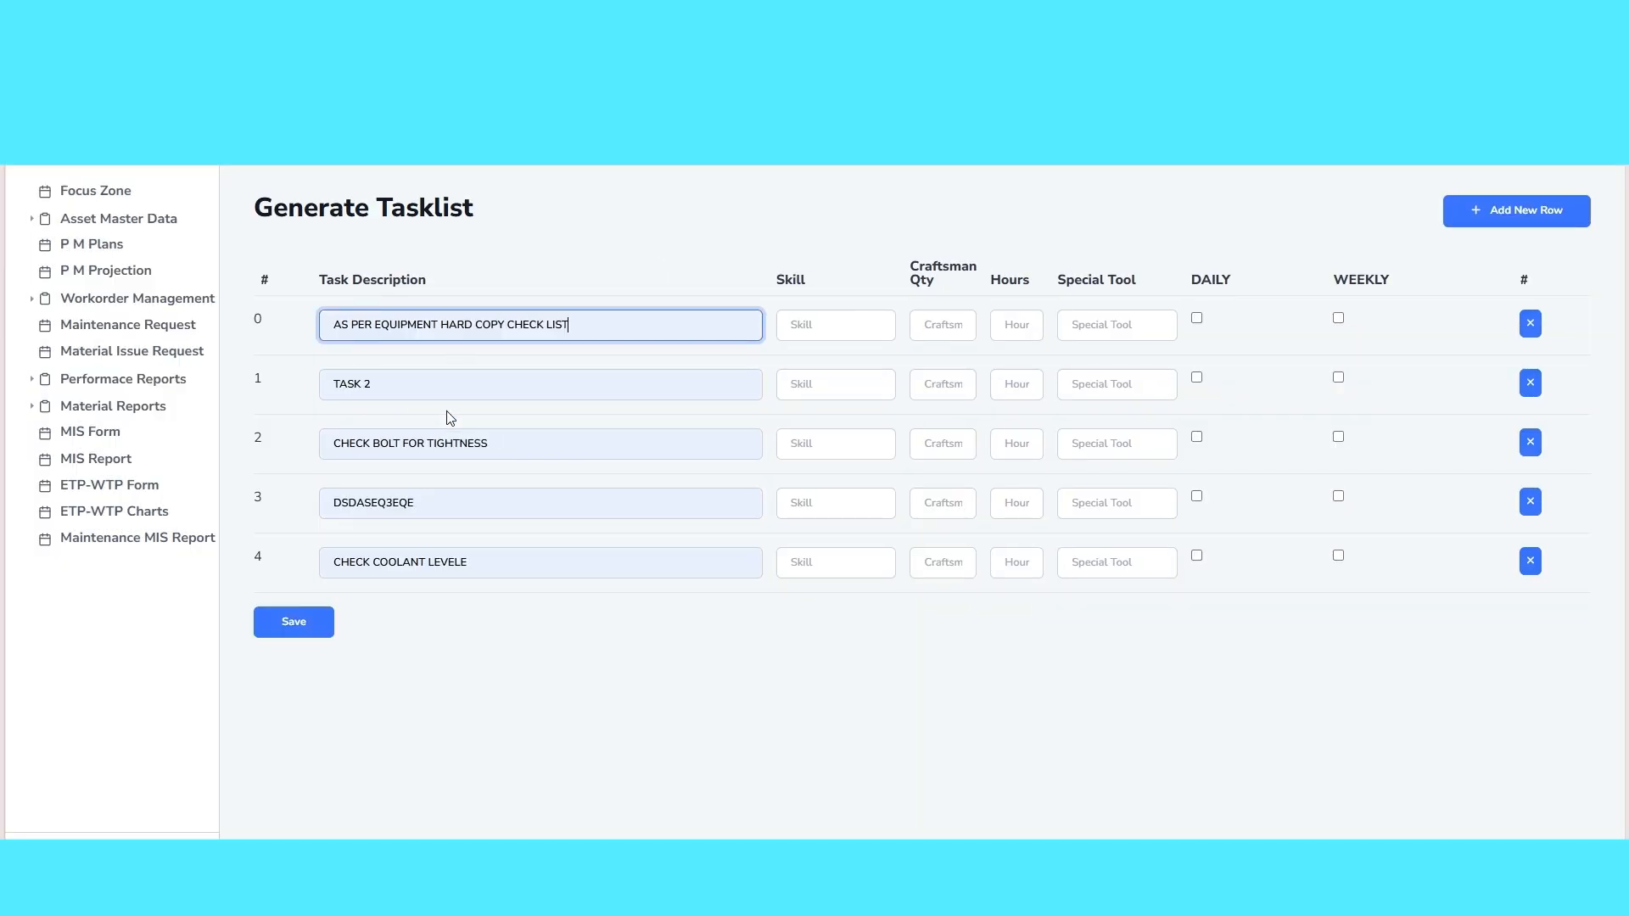
Mark every task except DSDASEQ3EQE as daily and all five tasks as weekly, and save the tasklist
left_click(1196, 332)
left_click(1196, 319)
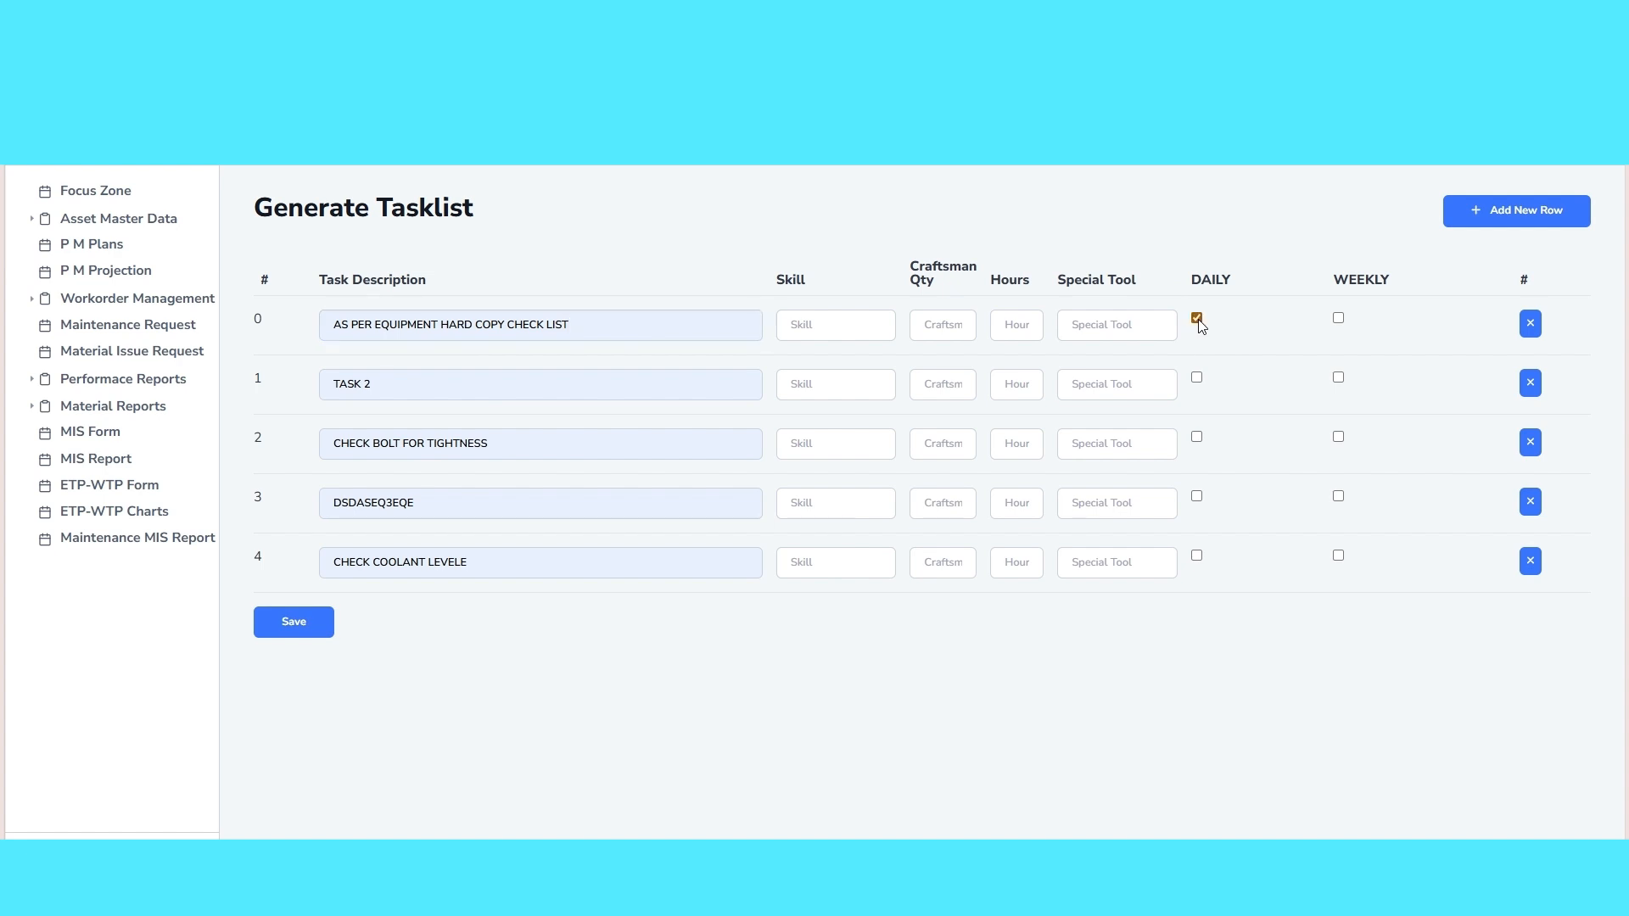
left_click(1196, 379)
left_click(1198, 438)
left_click(1339, 322)
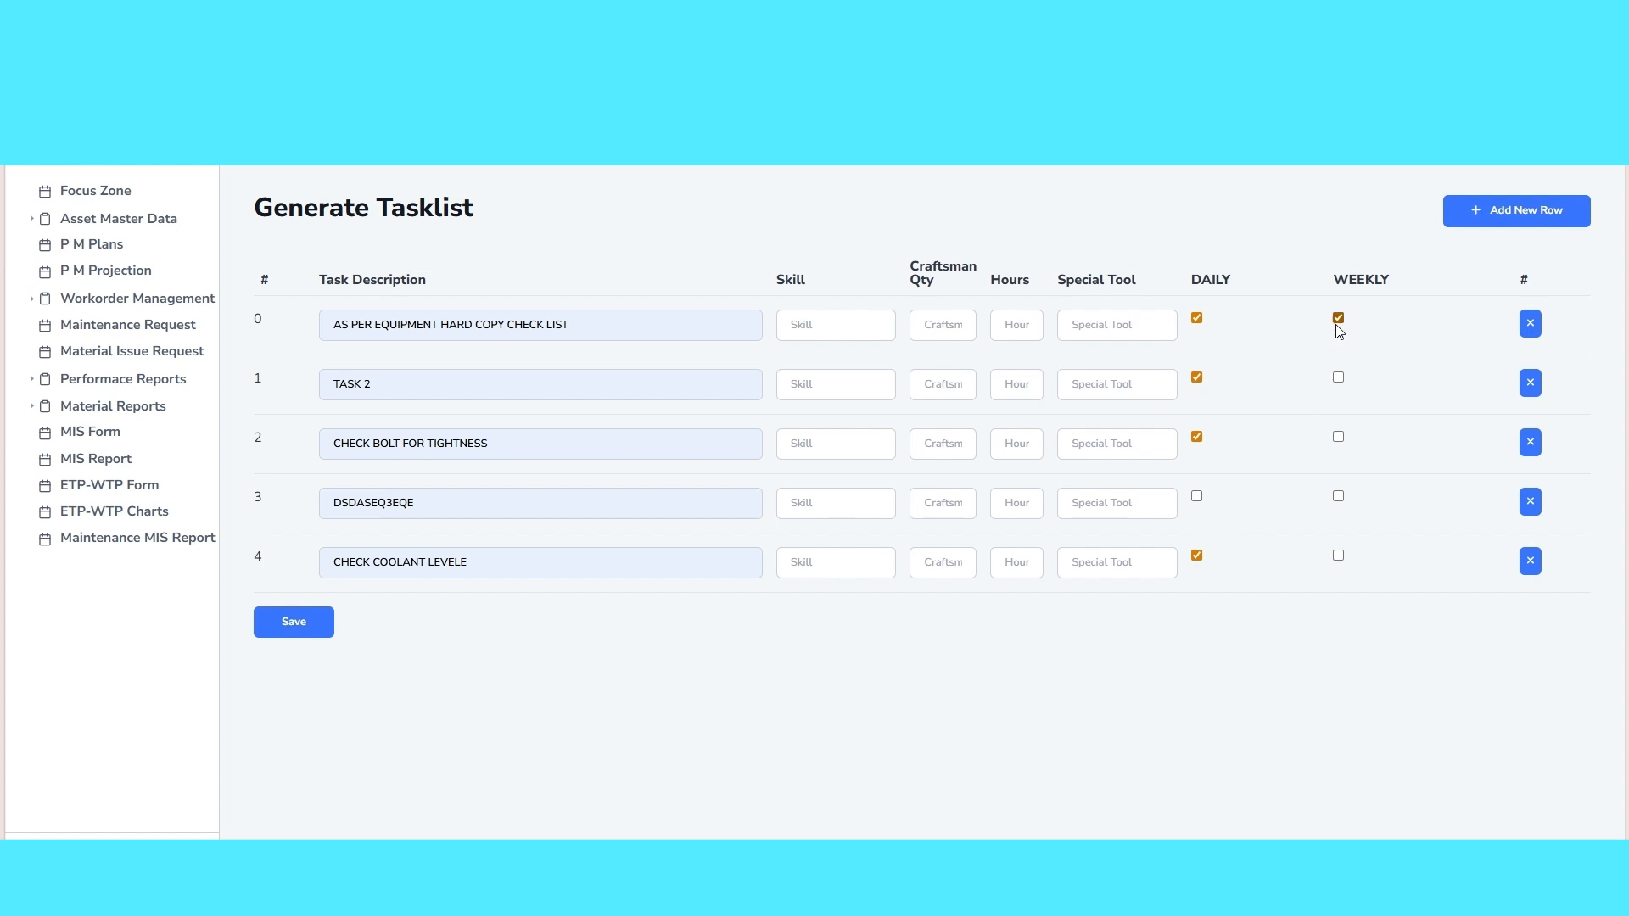
left_click(1338, 375)
left_click(1338, 437)
left_click(1339, 497)
left_click(1338, 557)
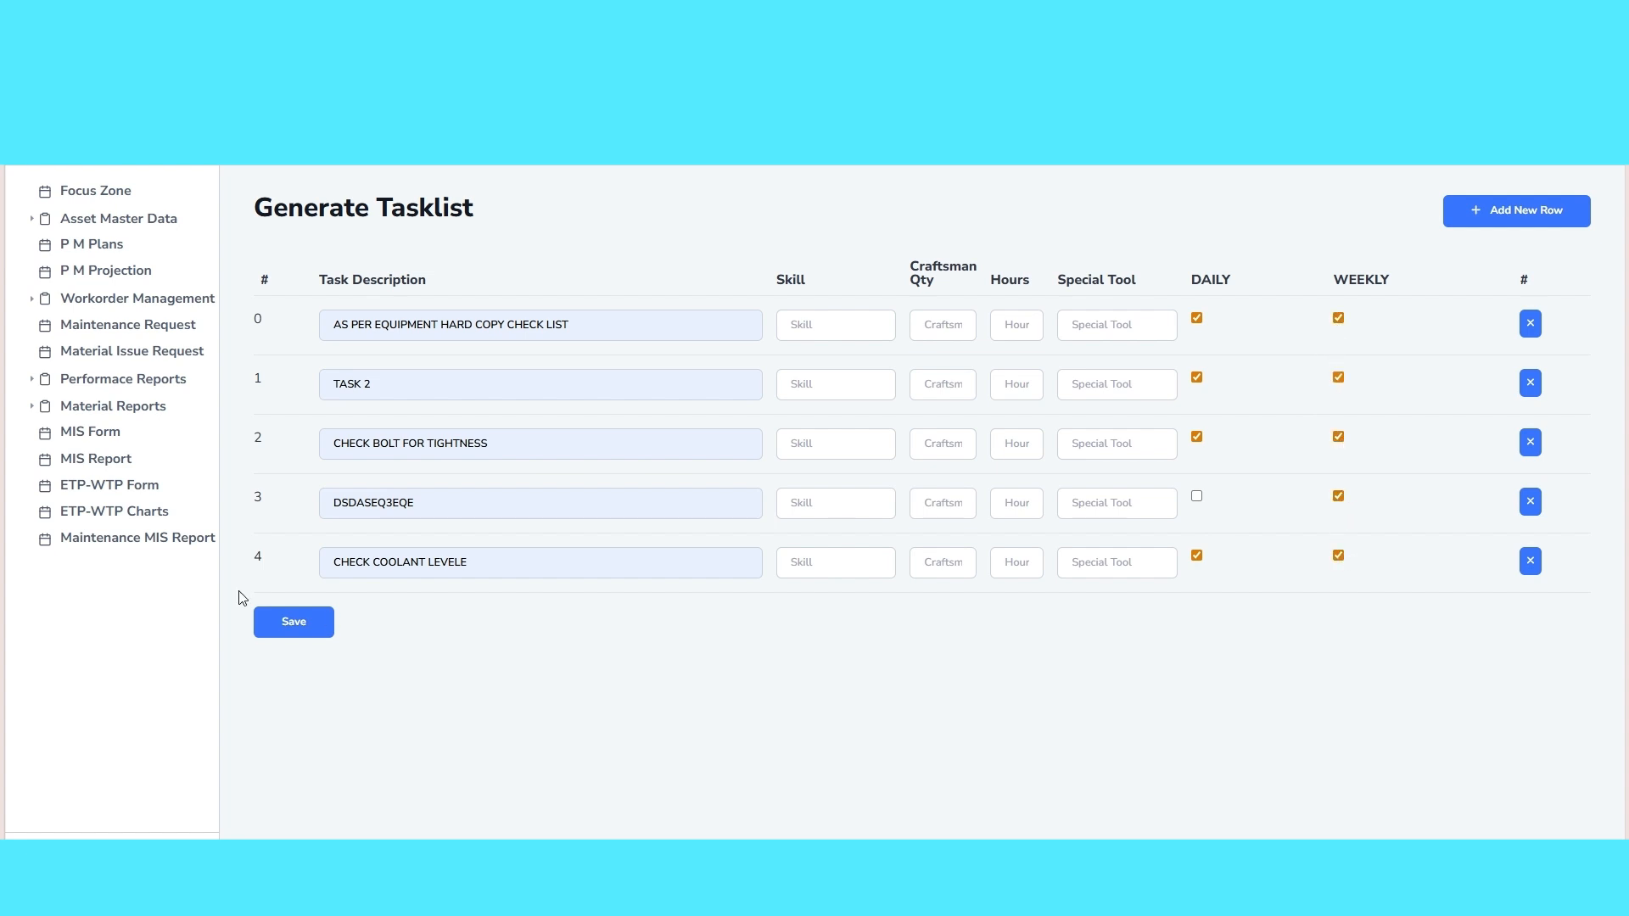
left_click(278, 626)
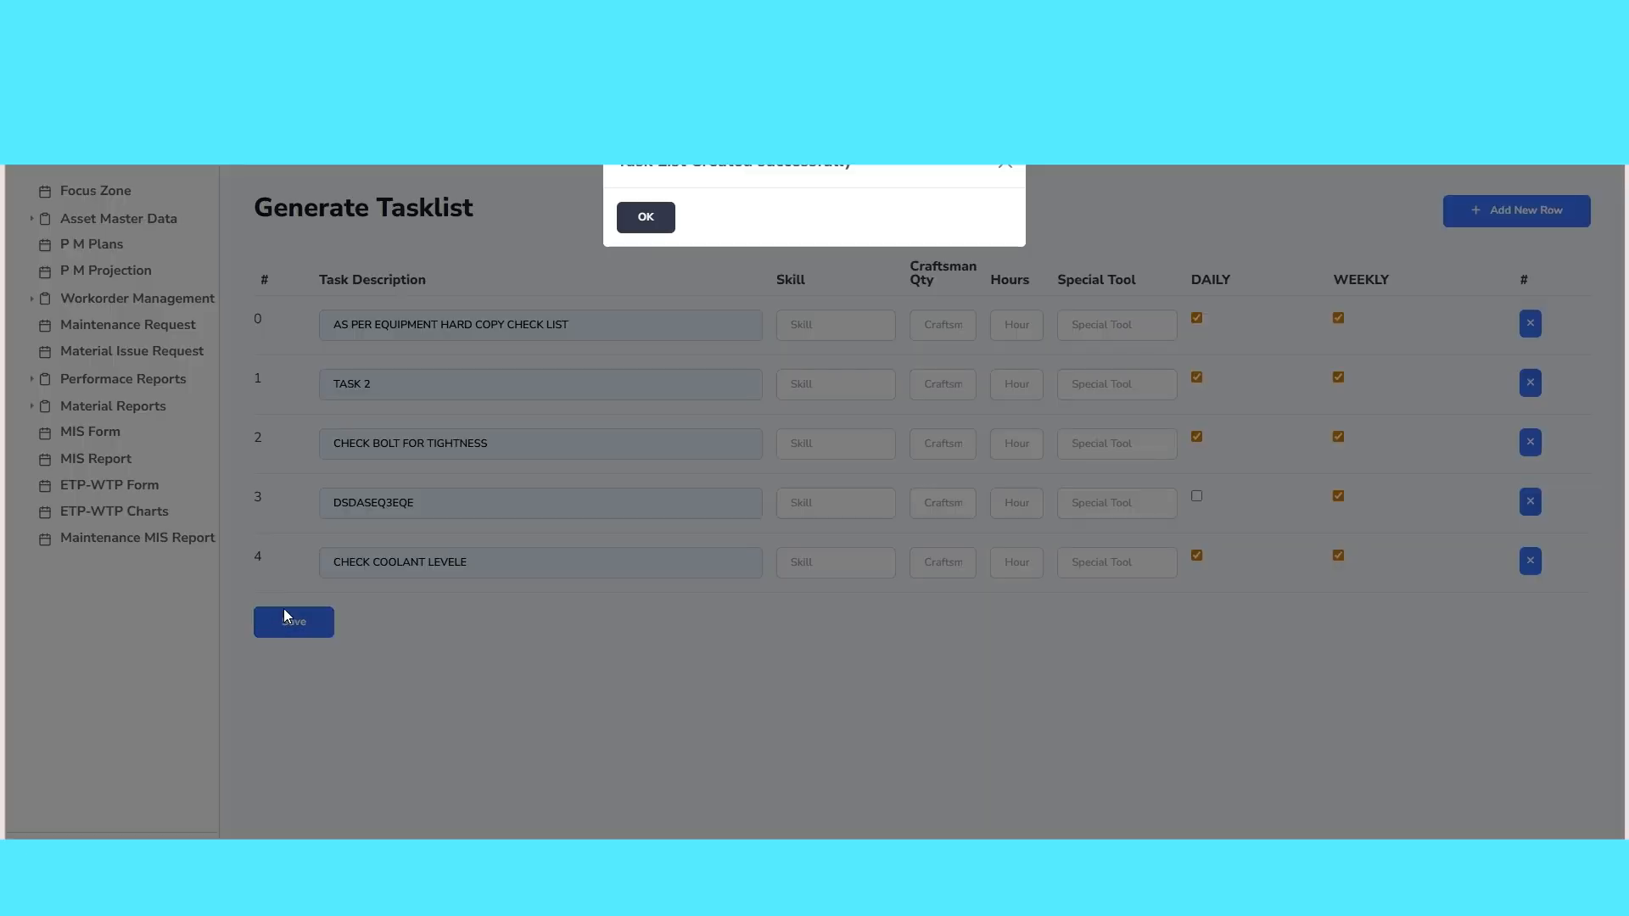
left_click(645, 217)
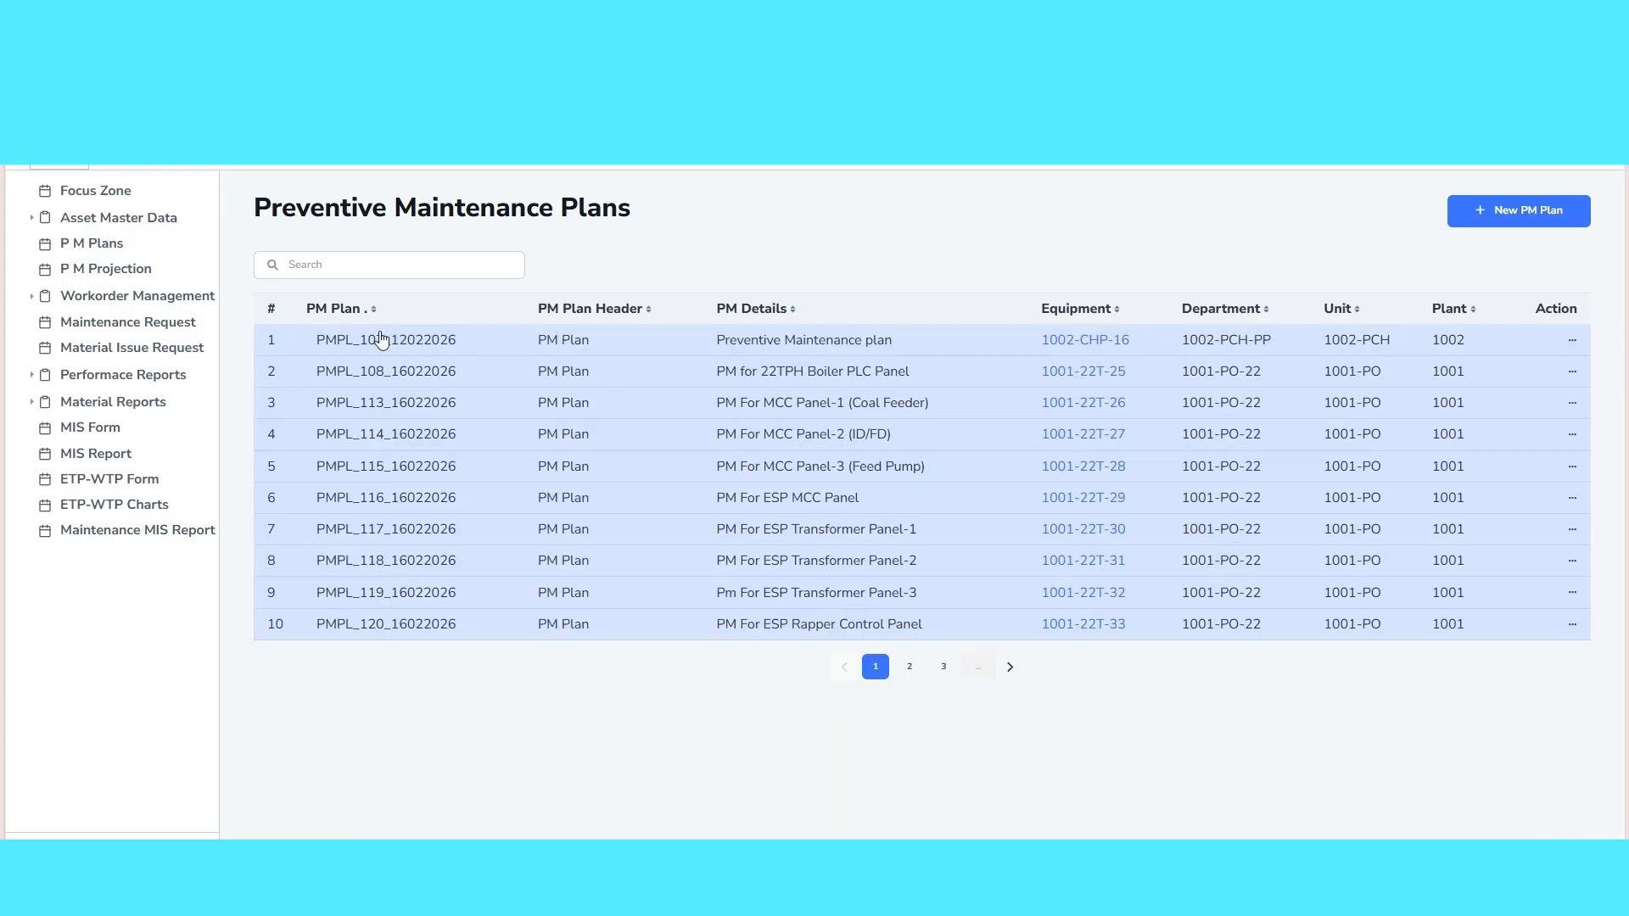
Sort the preventive maintenance plans with the newest plan number first and open the TEST GROUP PM PLANS entry
left_click(316, 311)
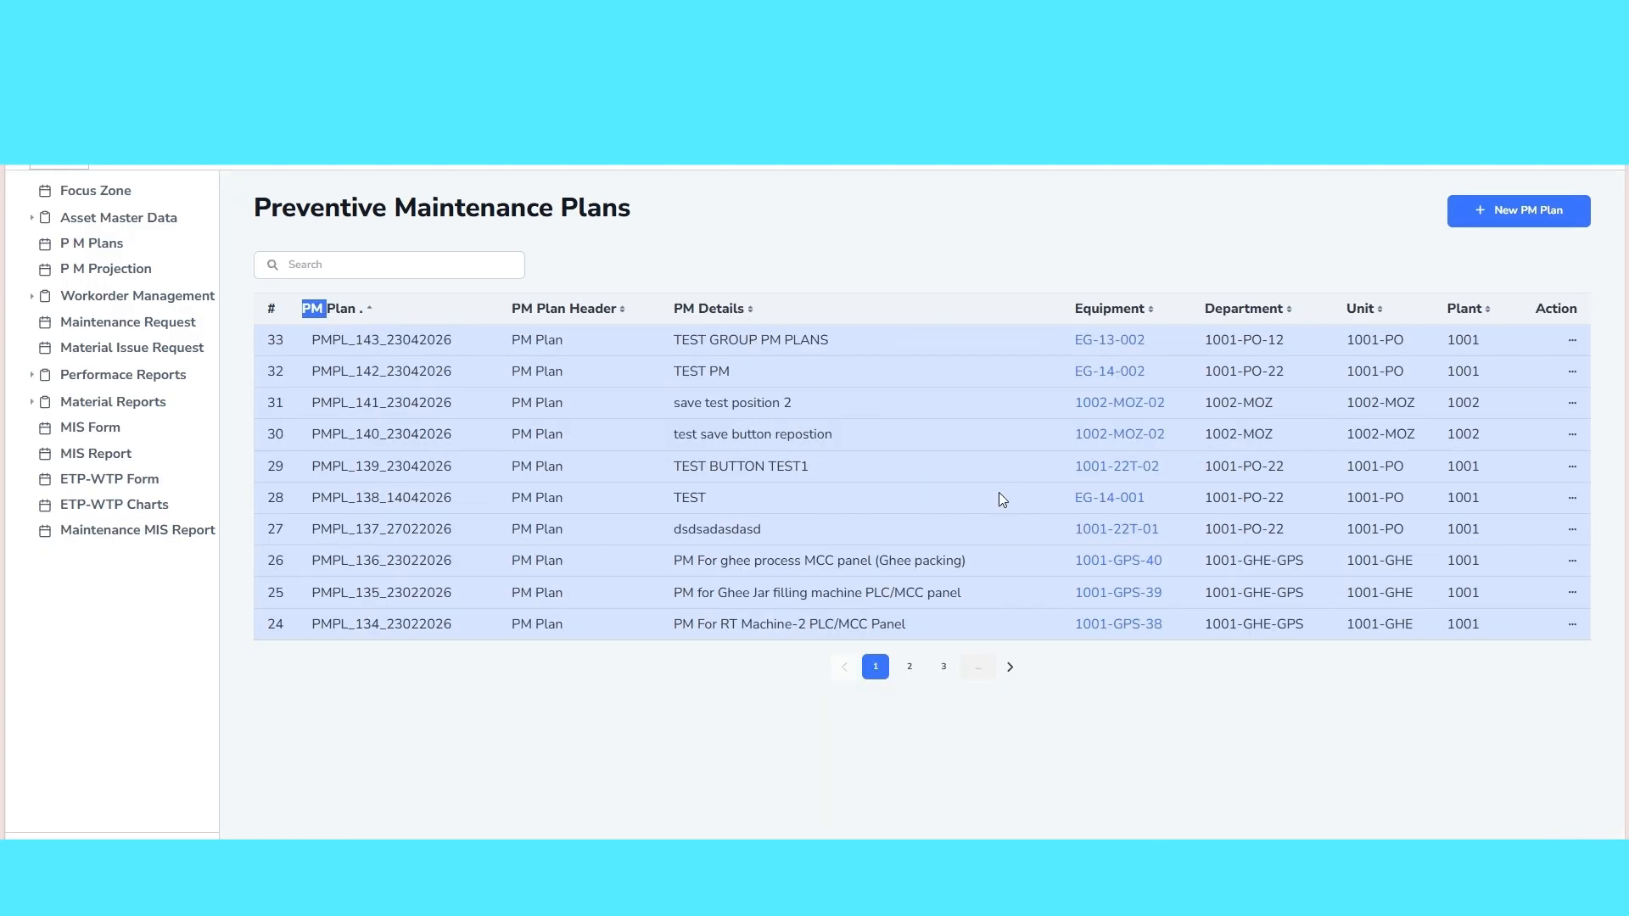
left_click_drag(667, 348, 843, 348)
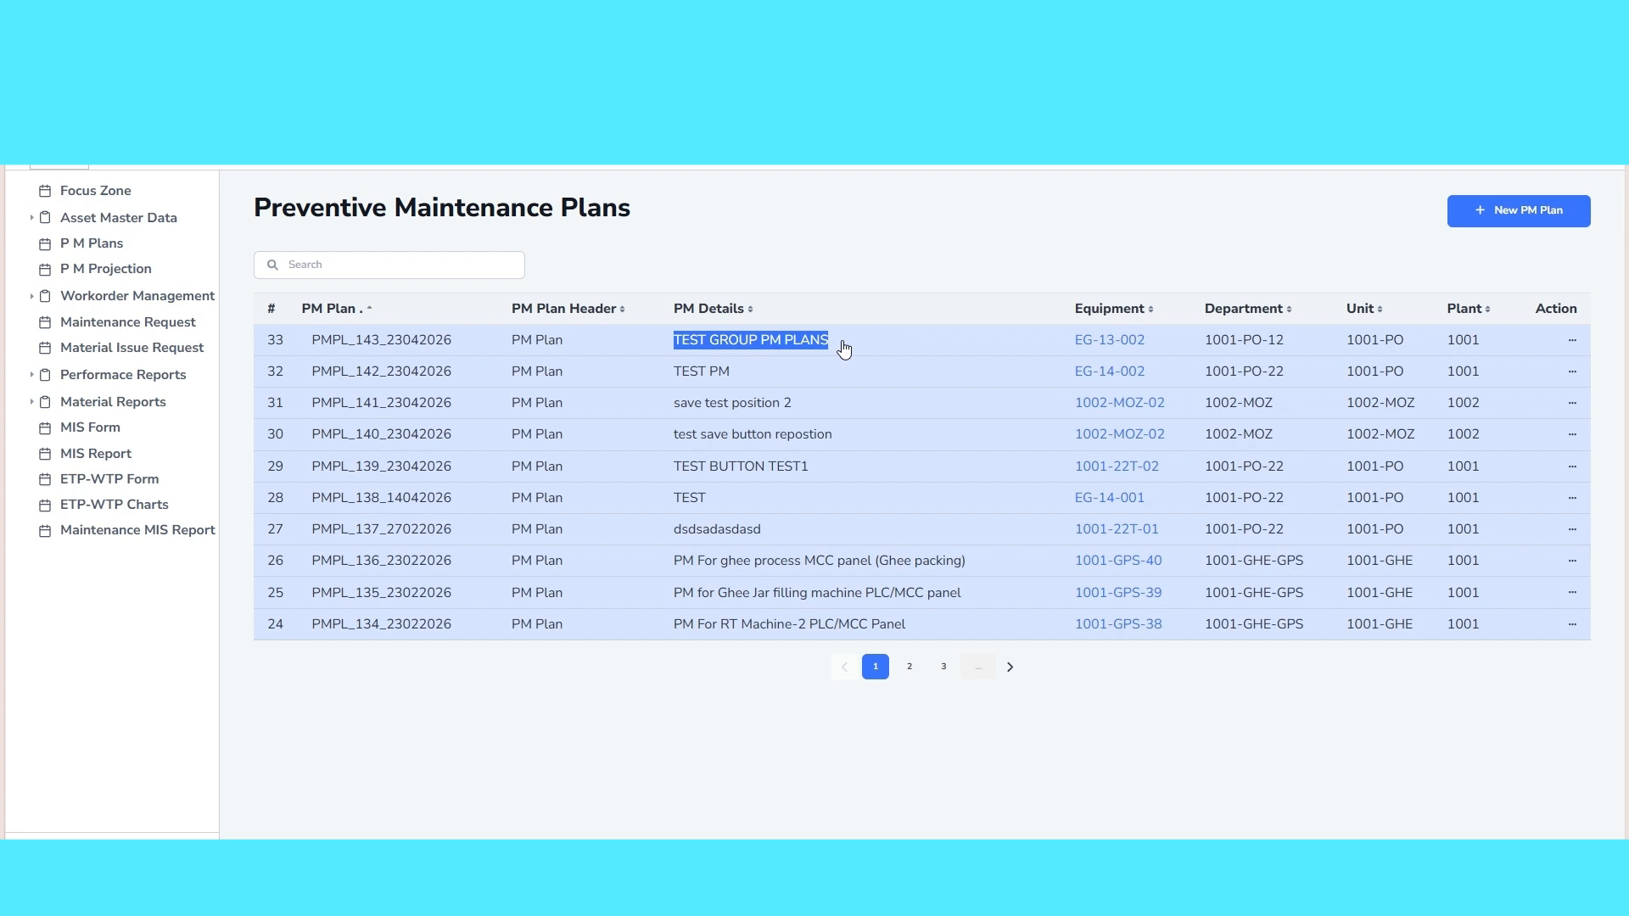
left_click(971, 351)
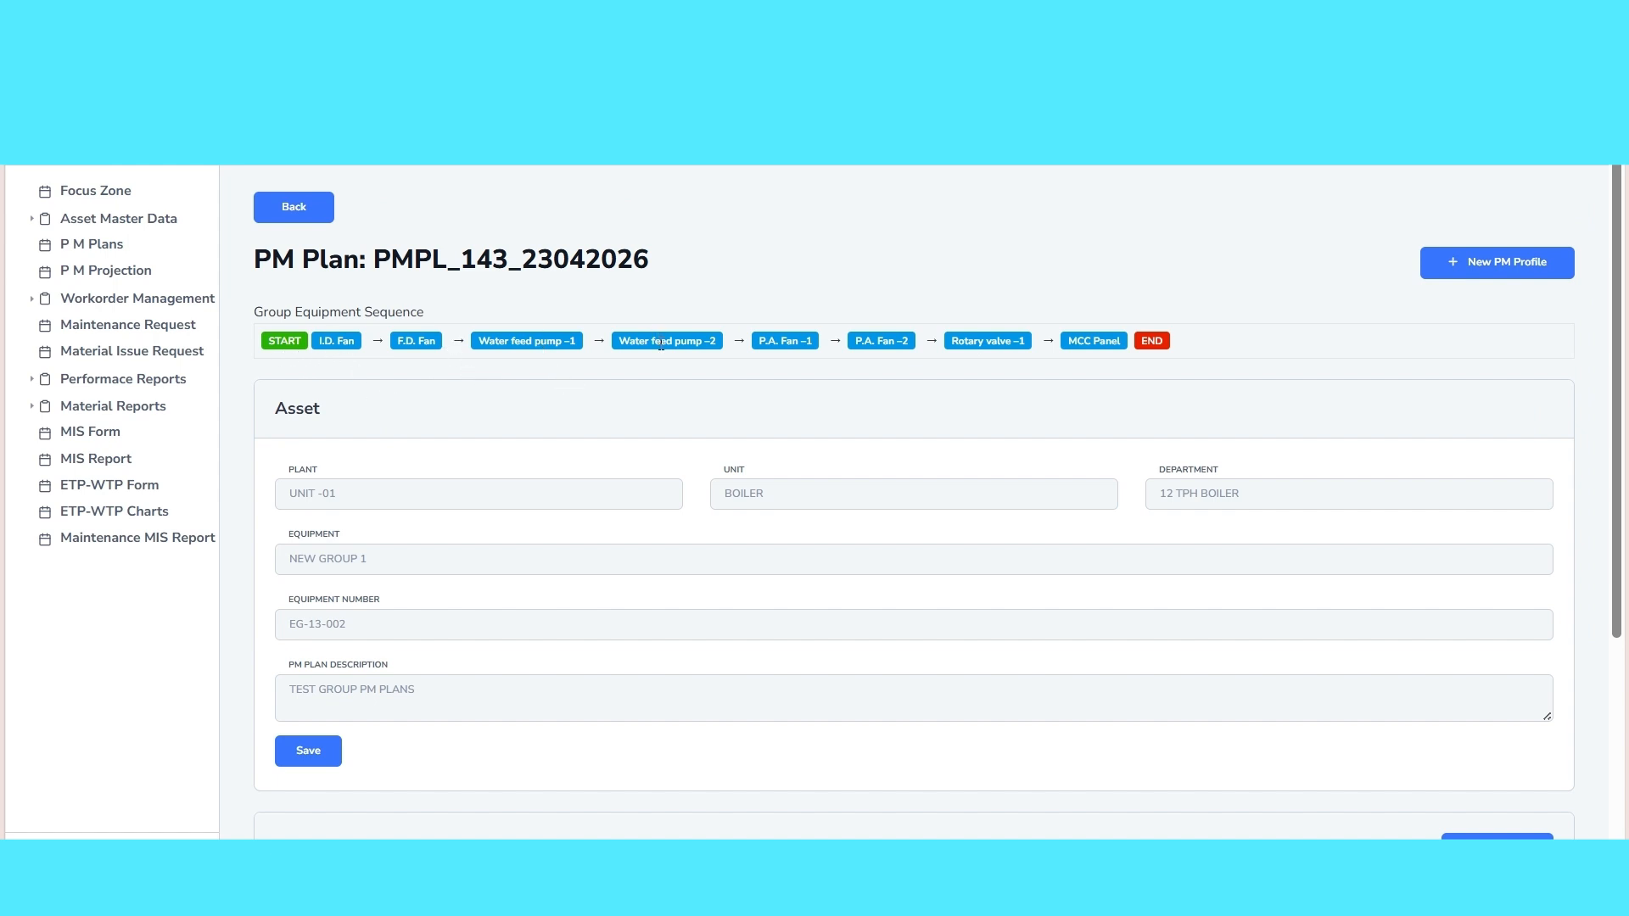
Open the MONTHLY PLAN profile for editing and add a weekly task described as NEW TASK FROM EDIT PROFILE
scroll(789, 562, "down", 4)
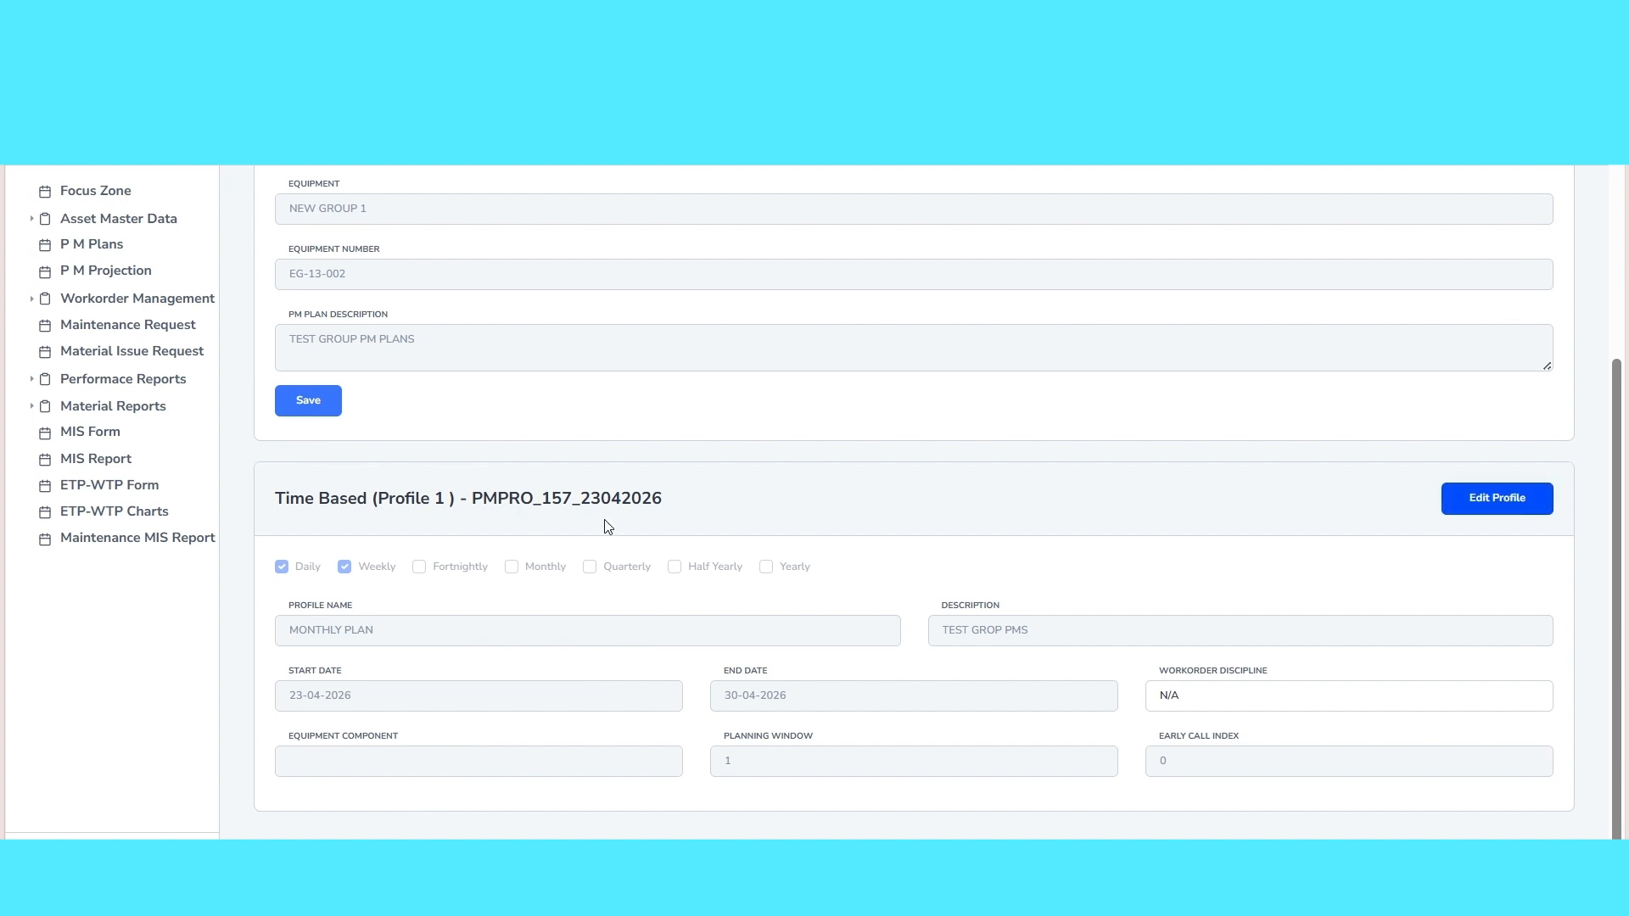
scroll(607, 526, "down", 4)
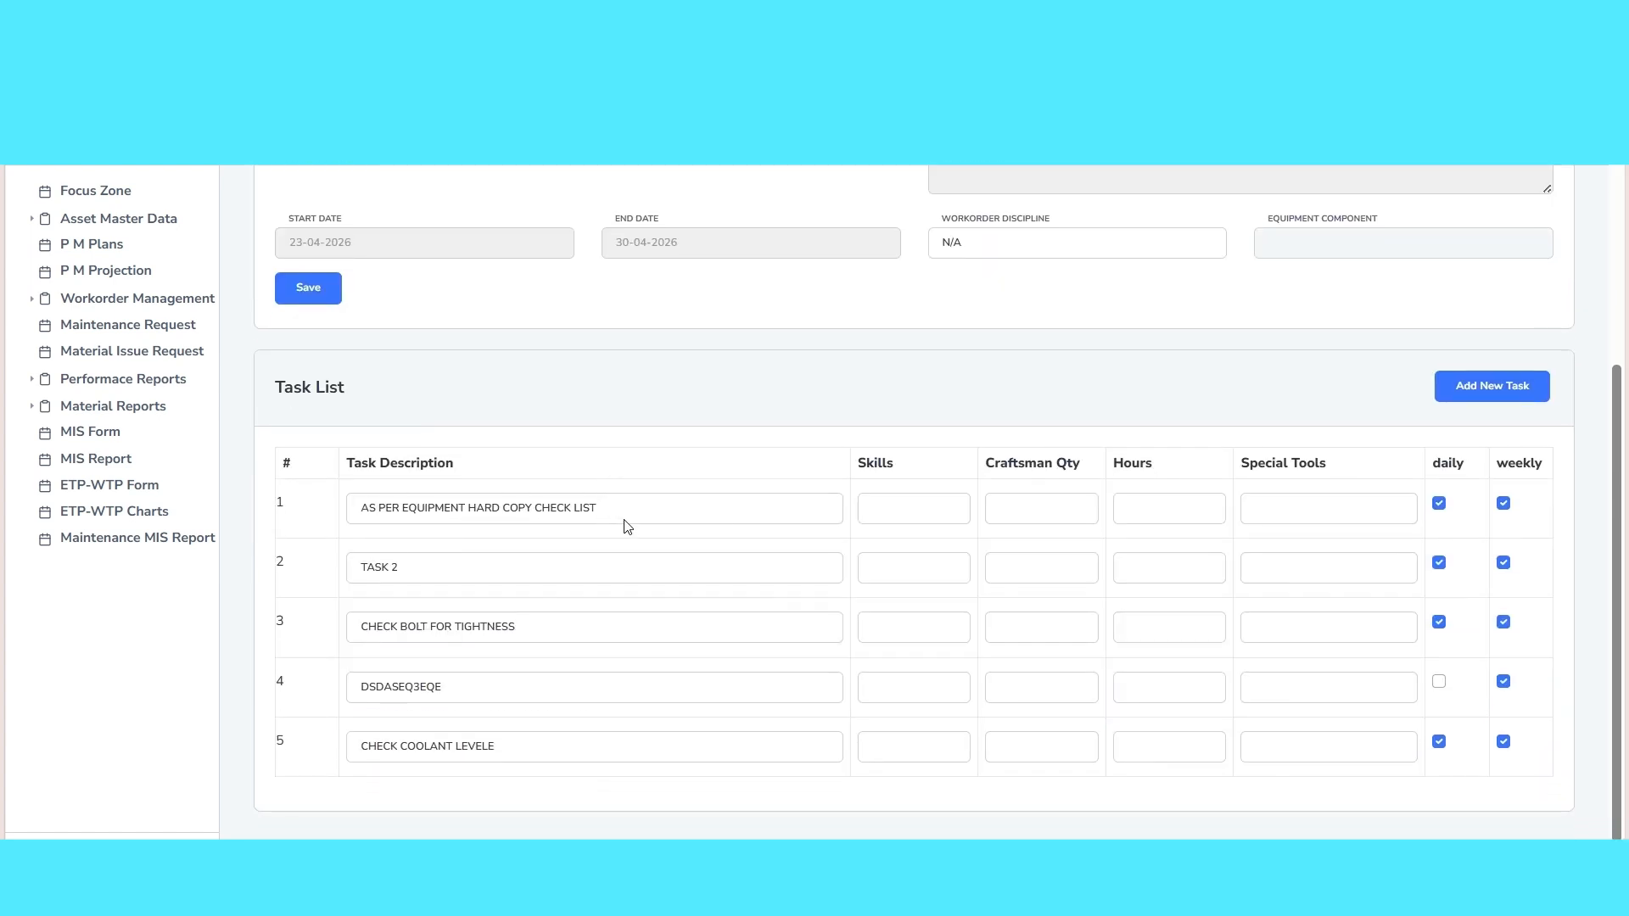
left_click(1473, 388)
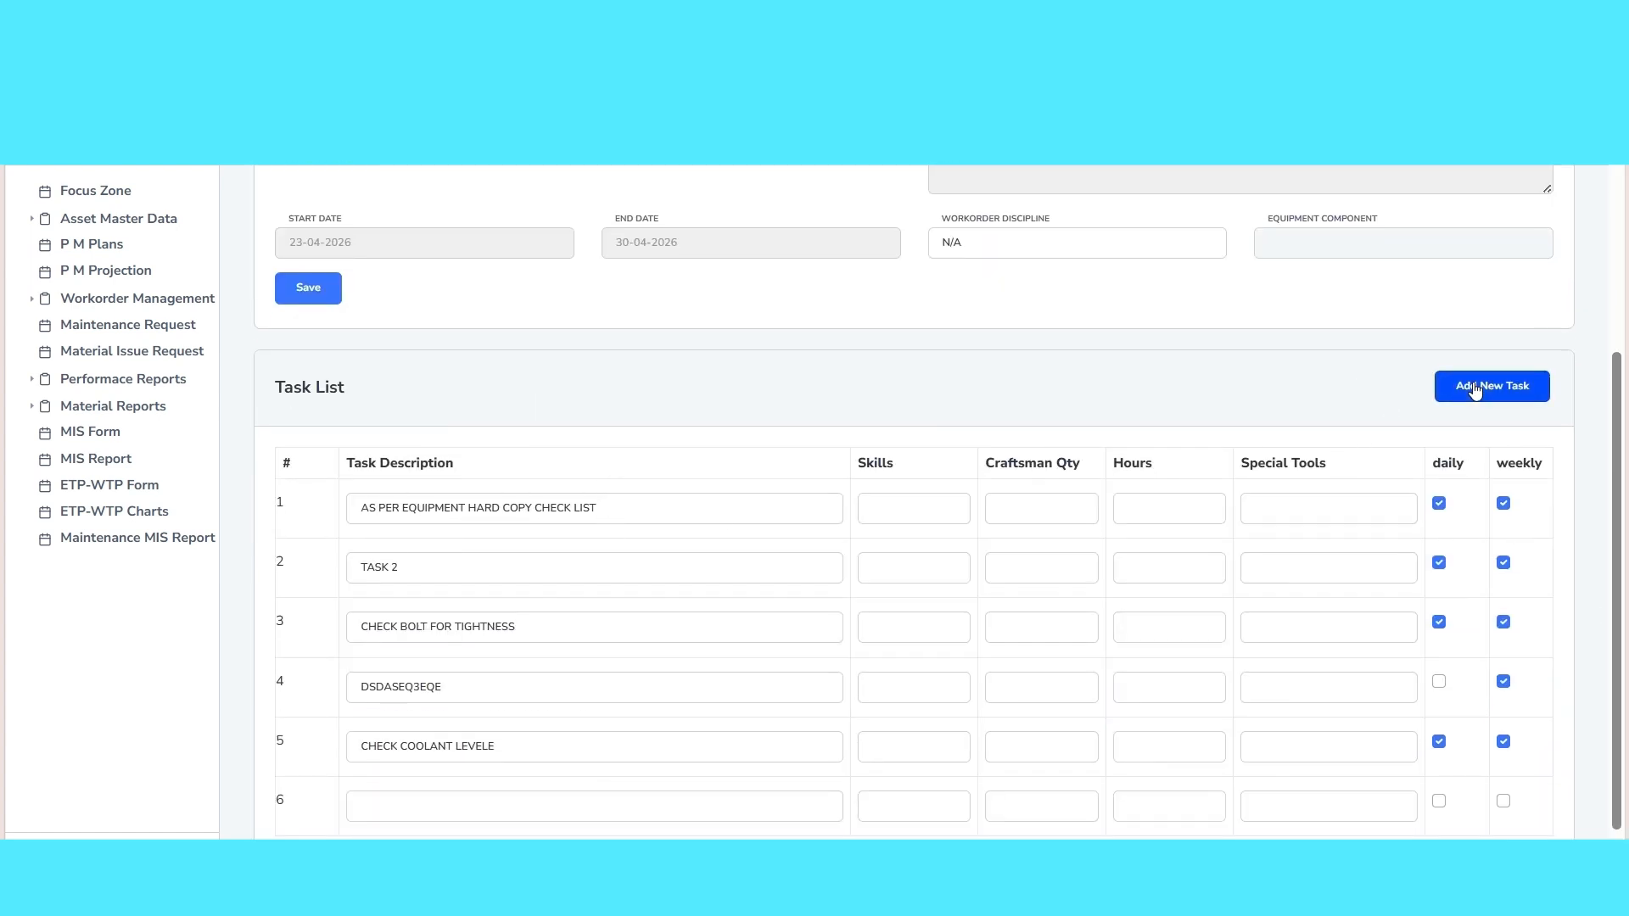
left_click(494, 804)
type("NEW TASK")
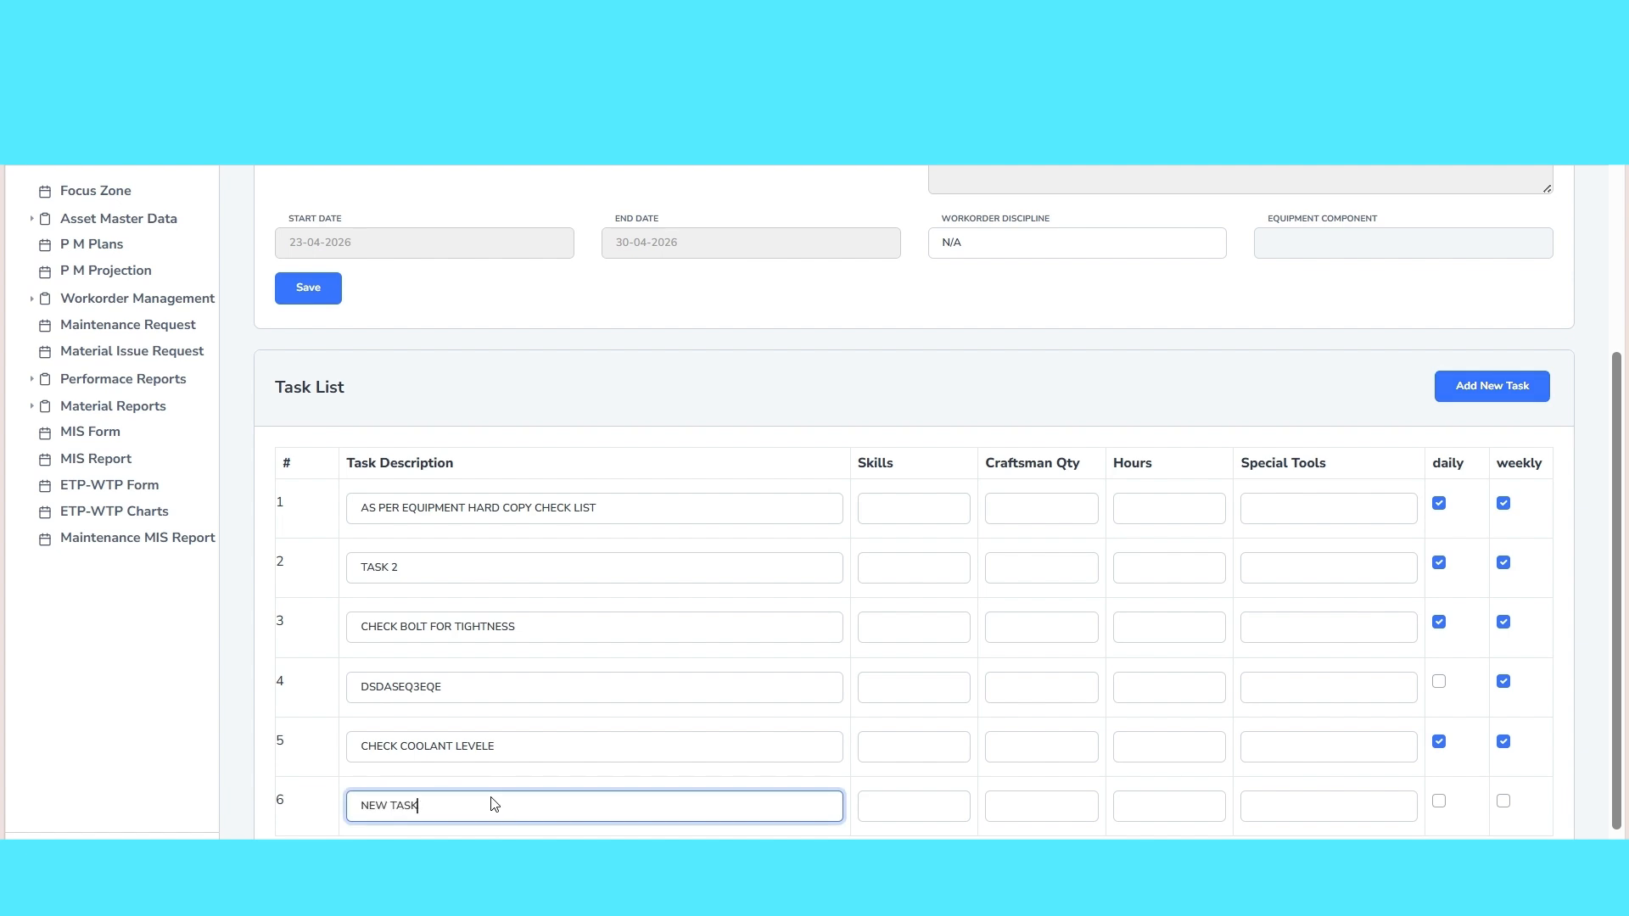
type(" FROM EDIT PROFILE")
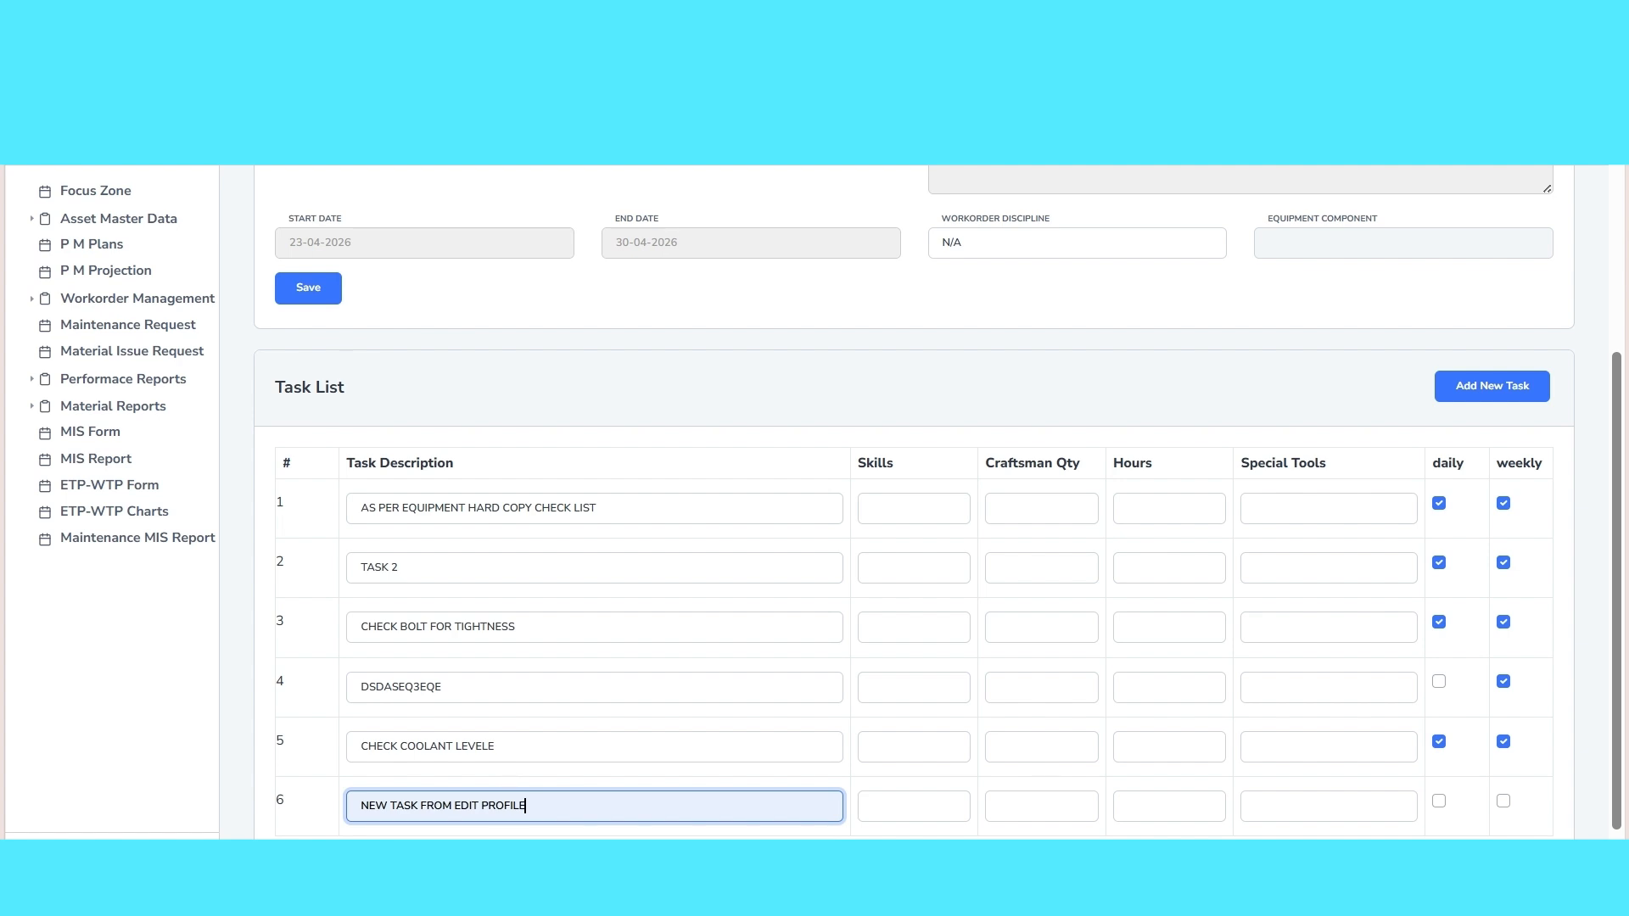
left_click(1504, 803)
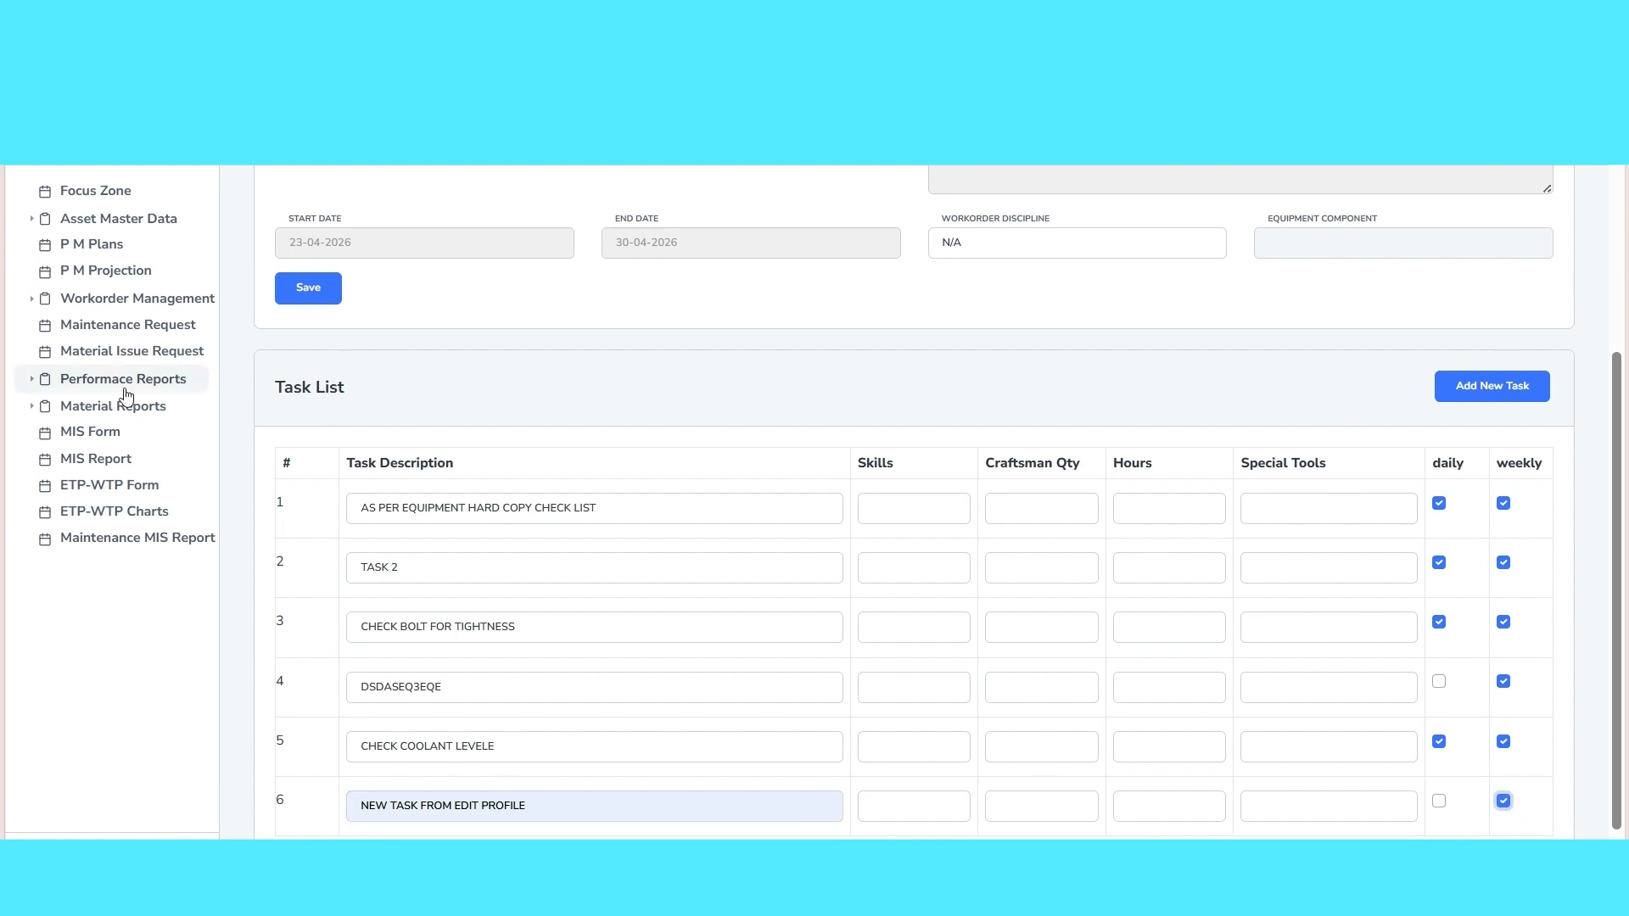
Save the edited profile and return to the TEST GROUP PM PLANS plan
left_click(332, 302)
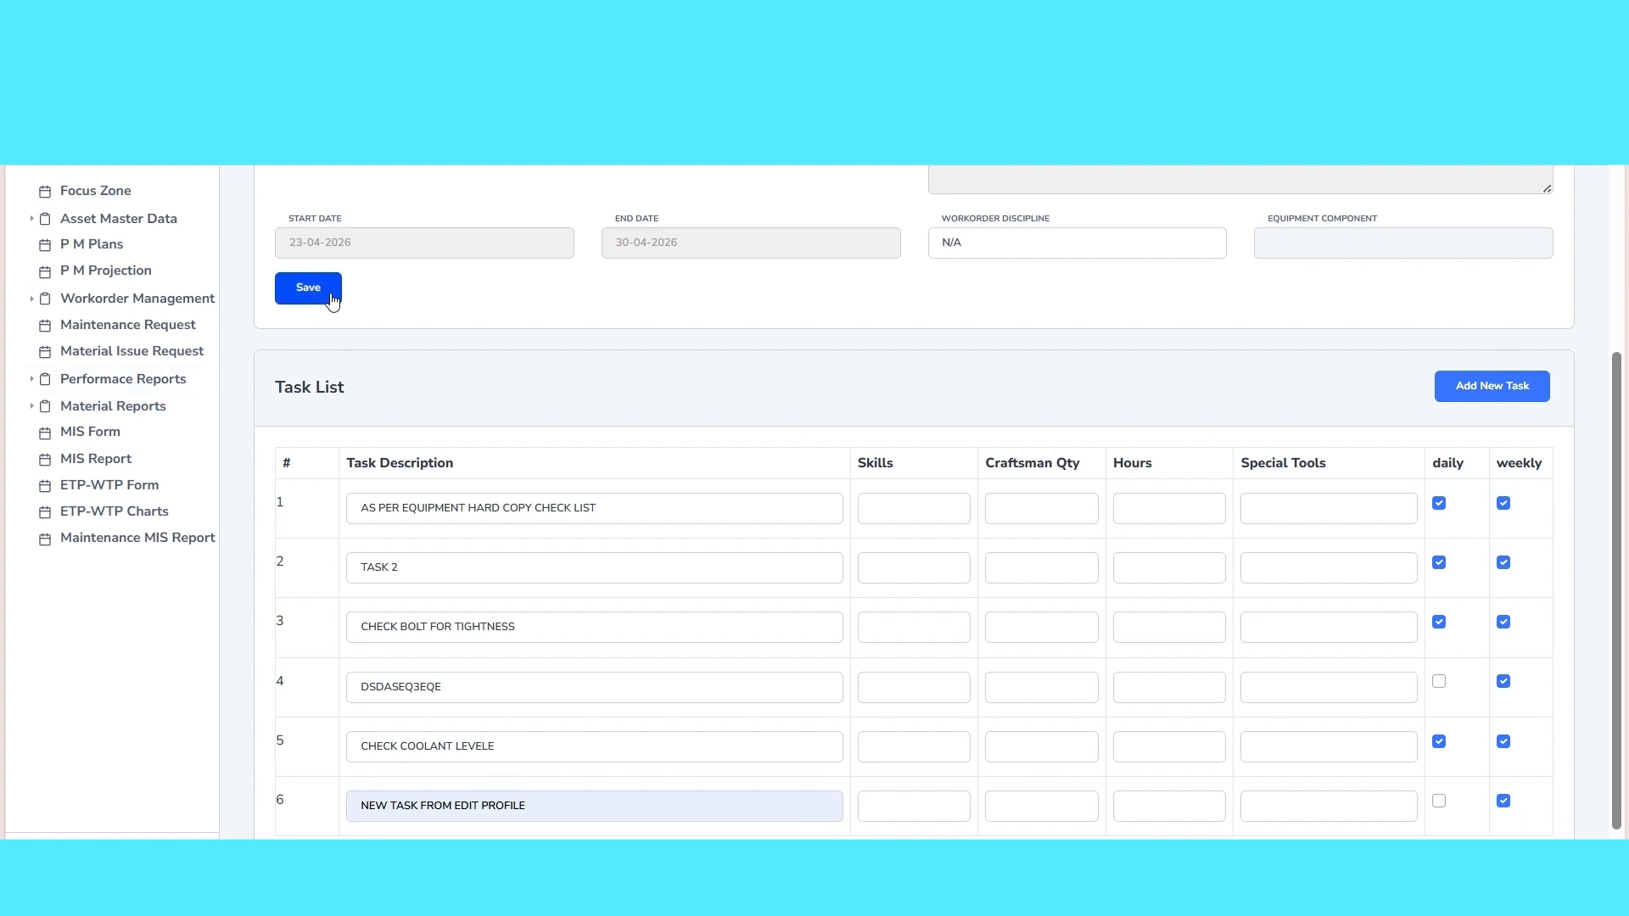
left_click(1016, 238)
scroll(557, 492, "up", 4)
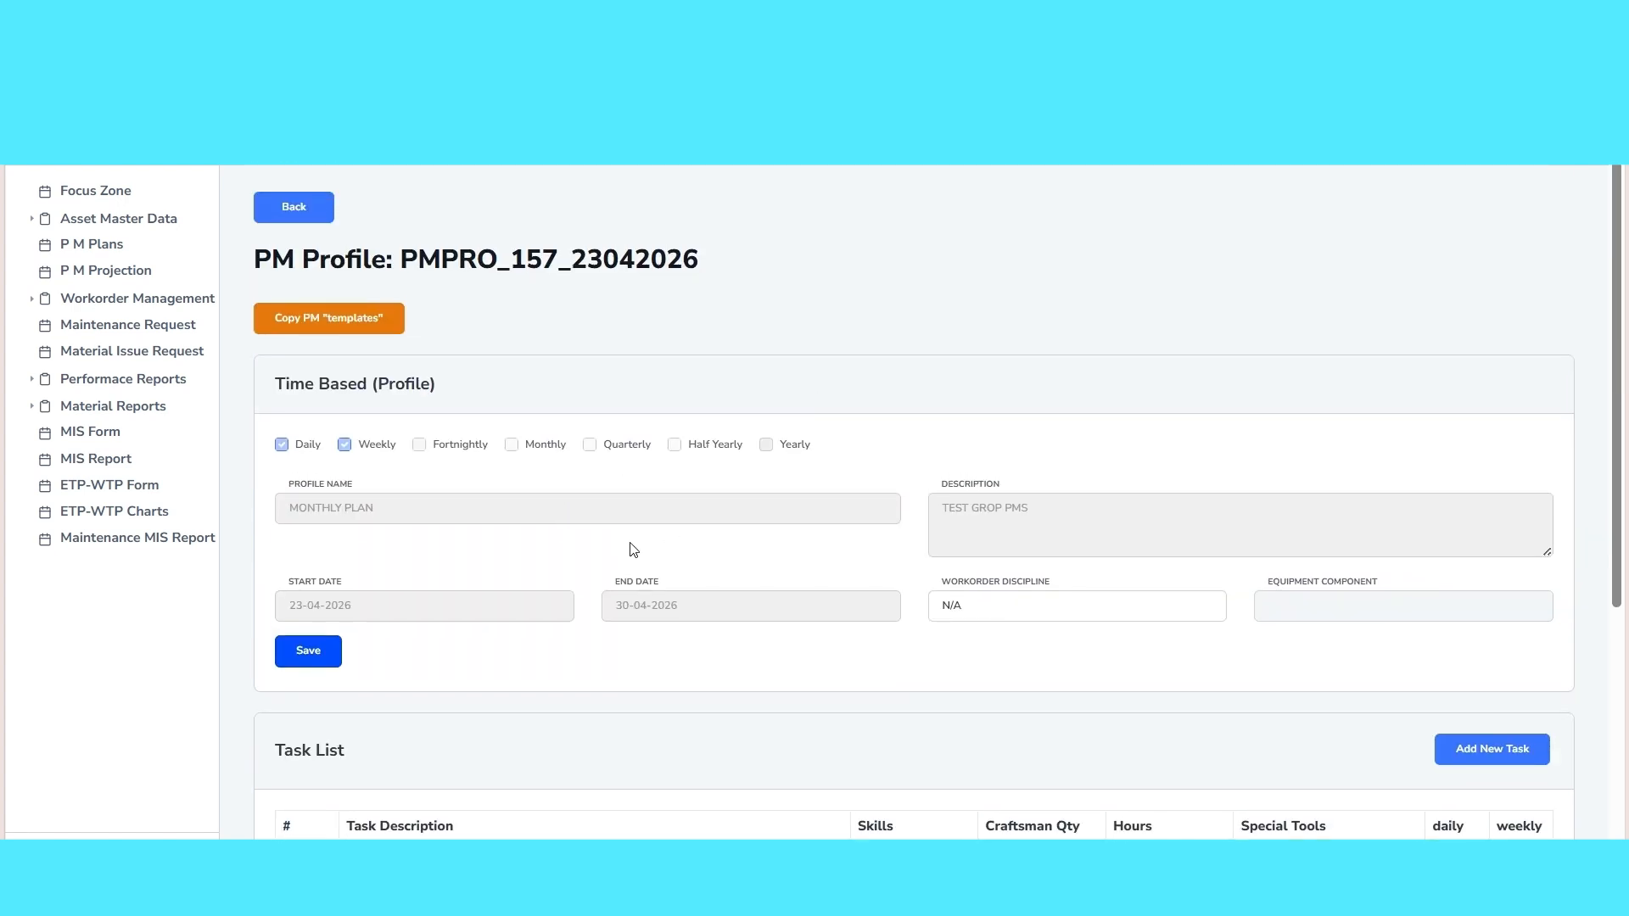
left_click(277, 214)
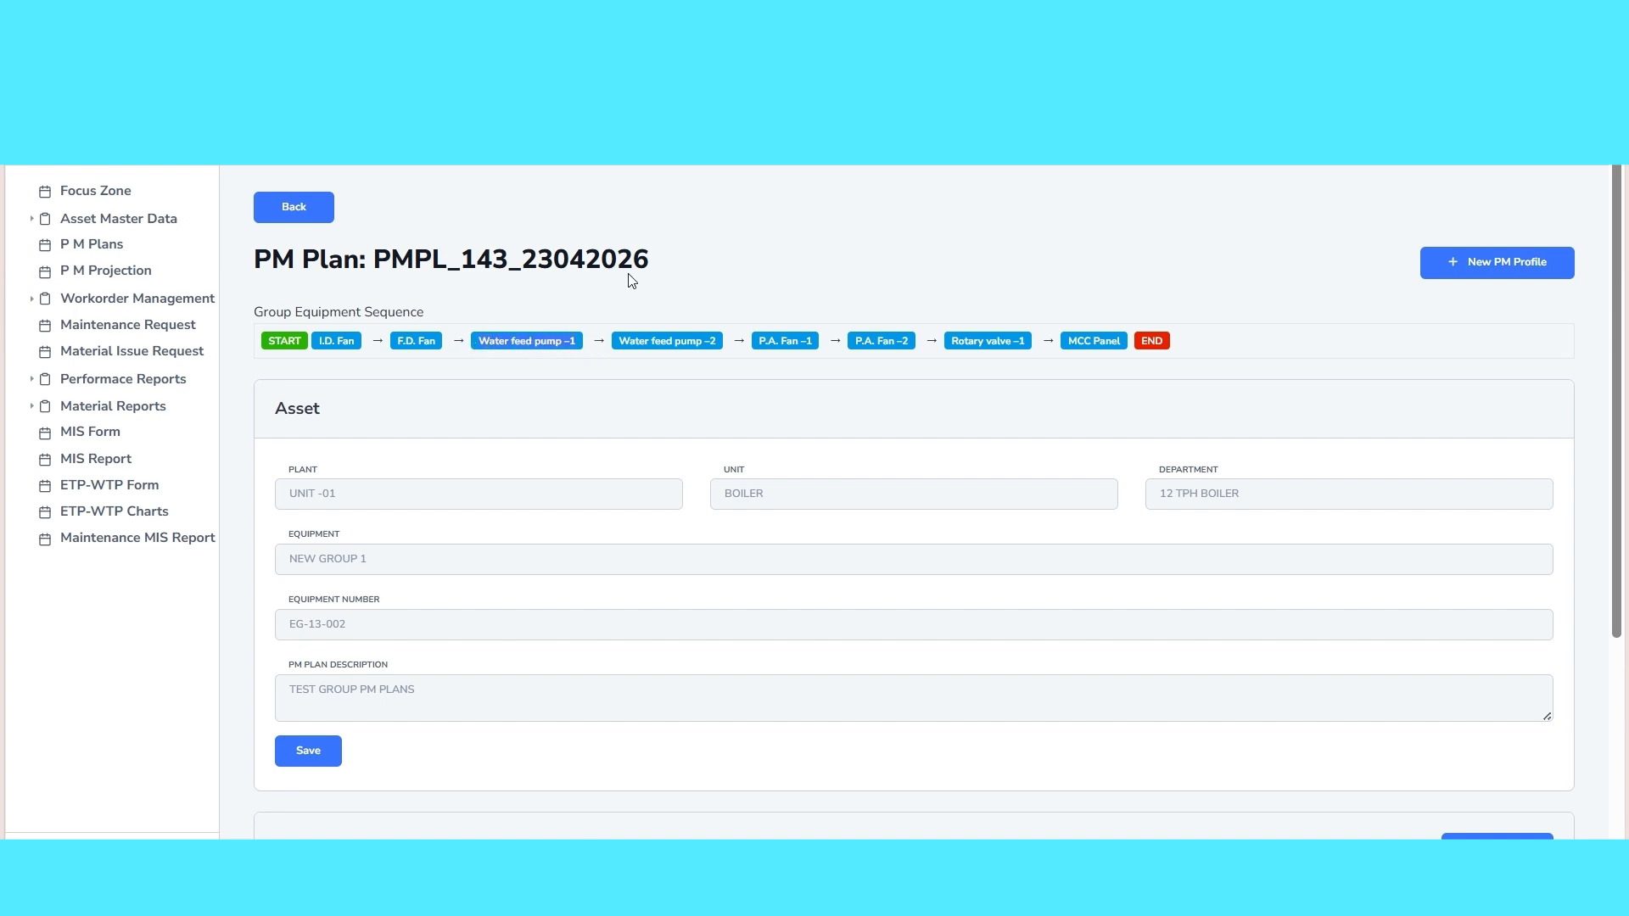
Search the equipment master data for Water feed pump –1 and open the one in the 12 TPH BOILER department
left_click(109, 224)
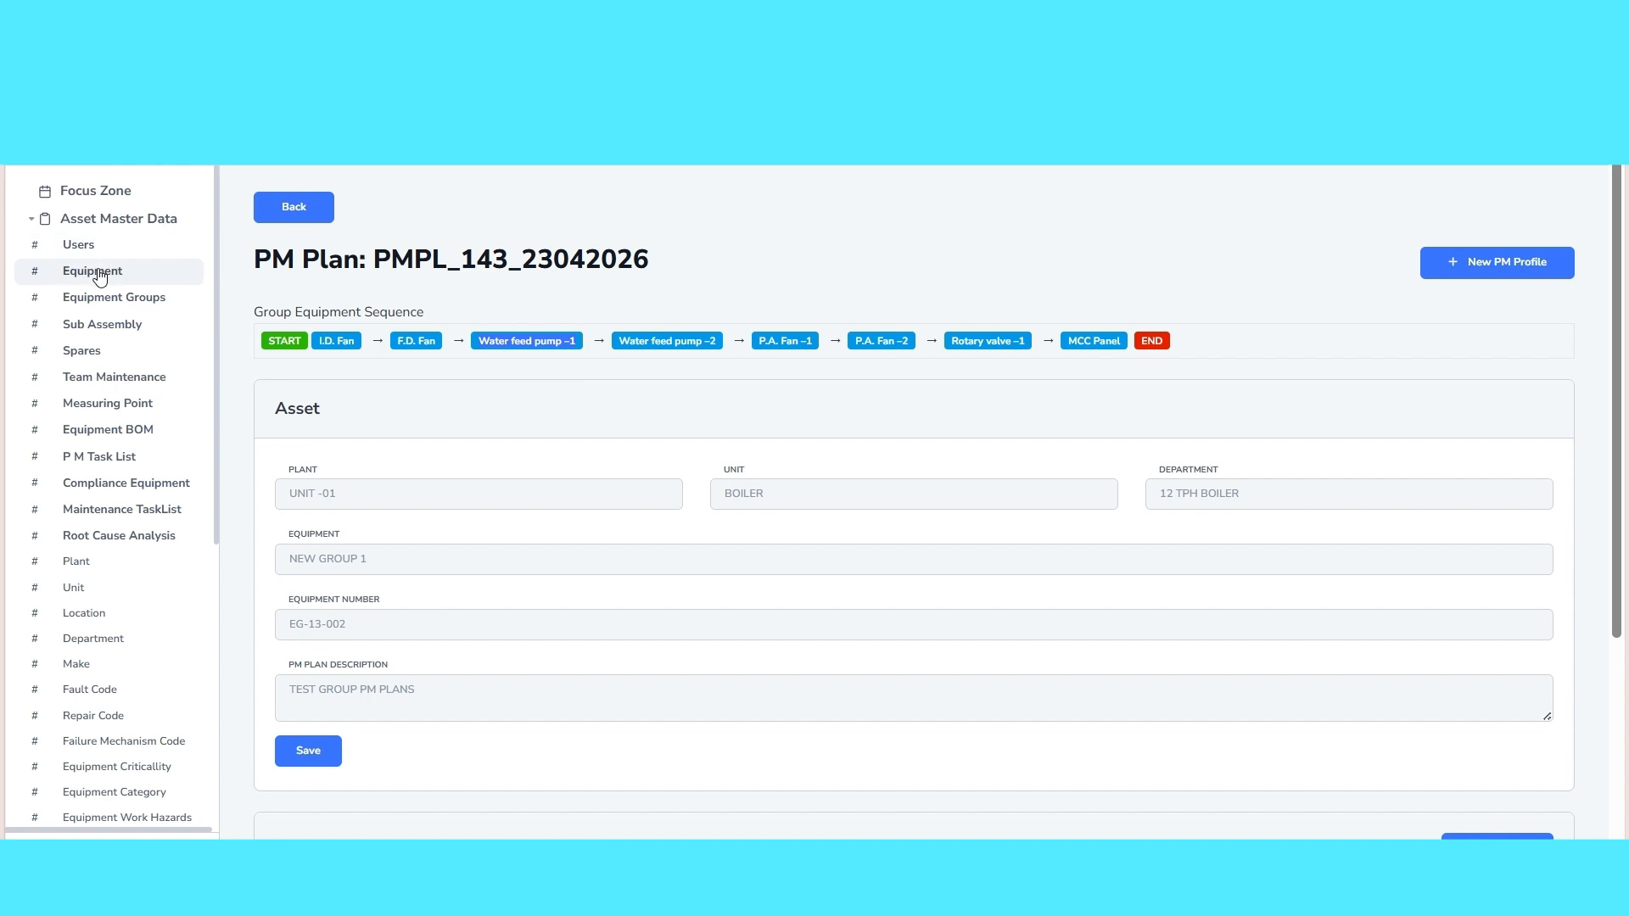
left_click(99, 275)
left_click(294, 397)
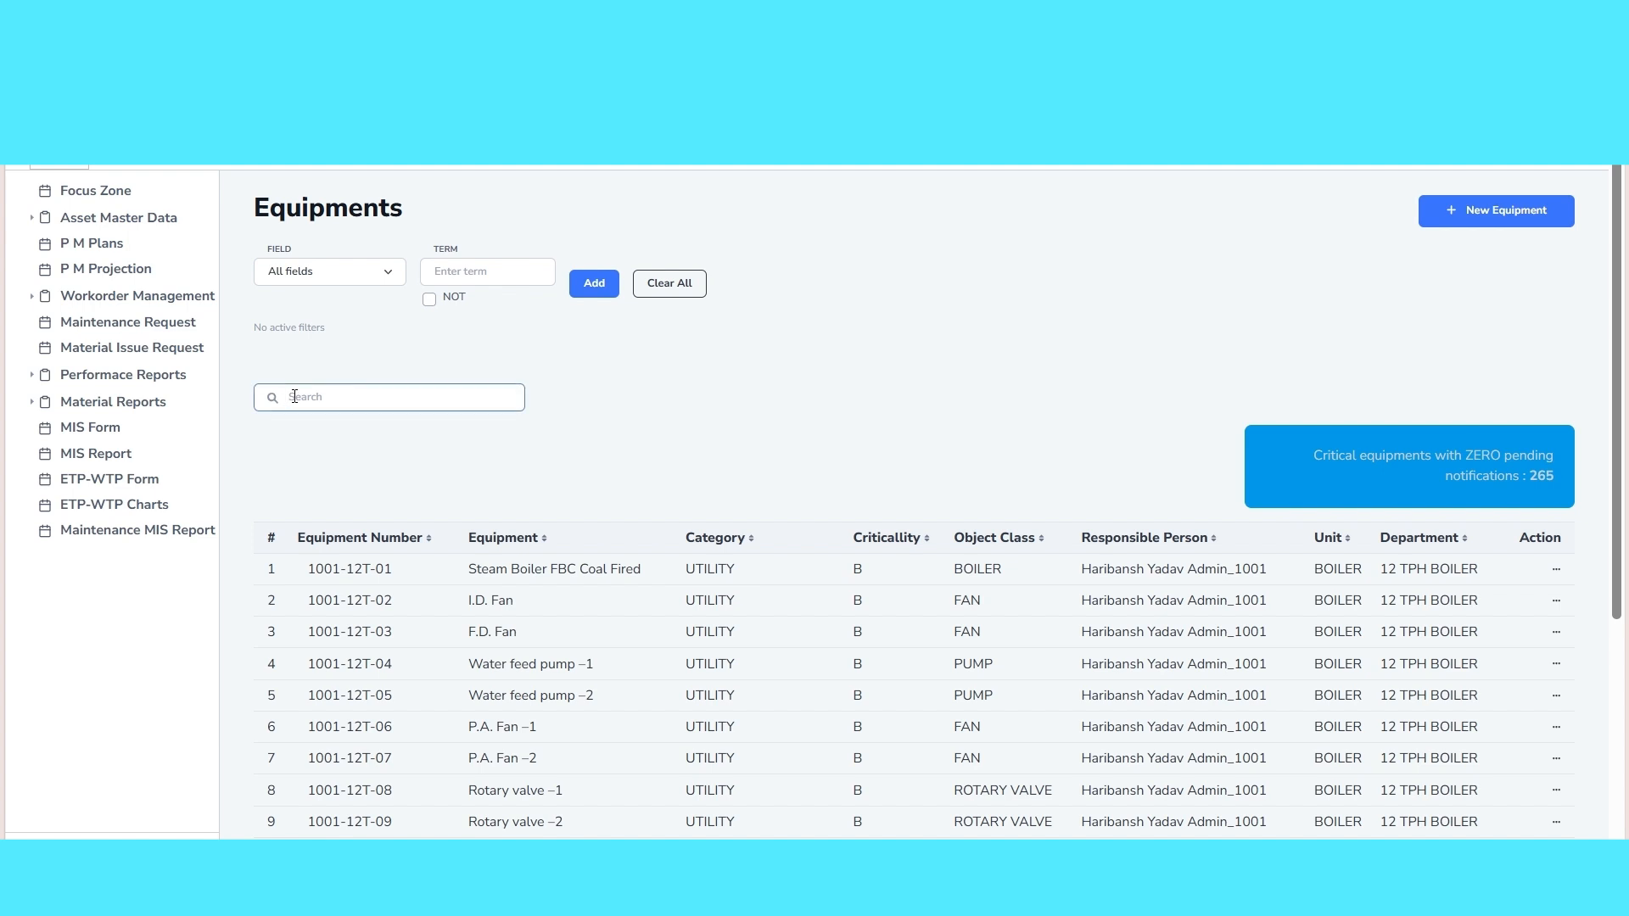
type("Water feed pump –1")
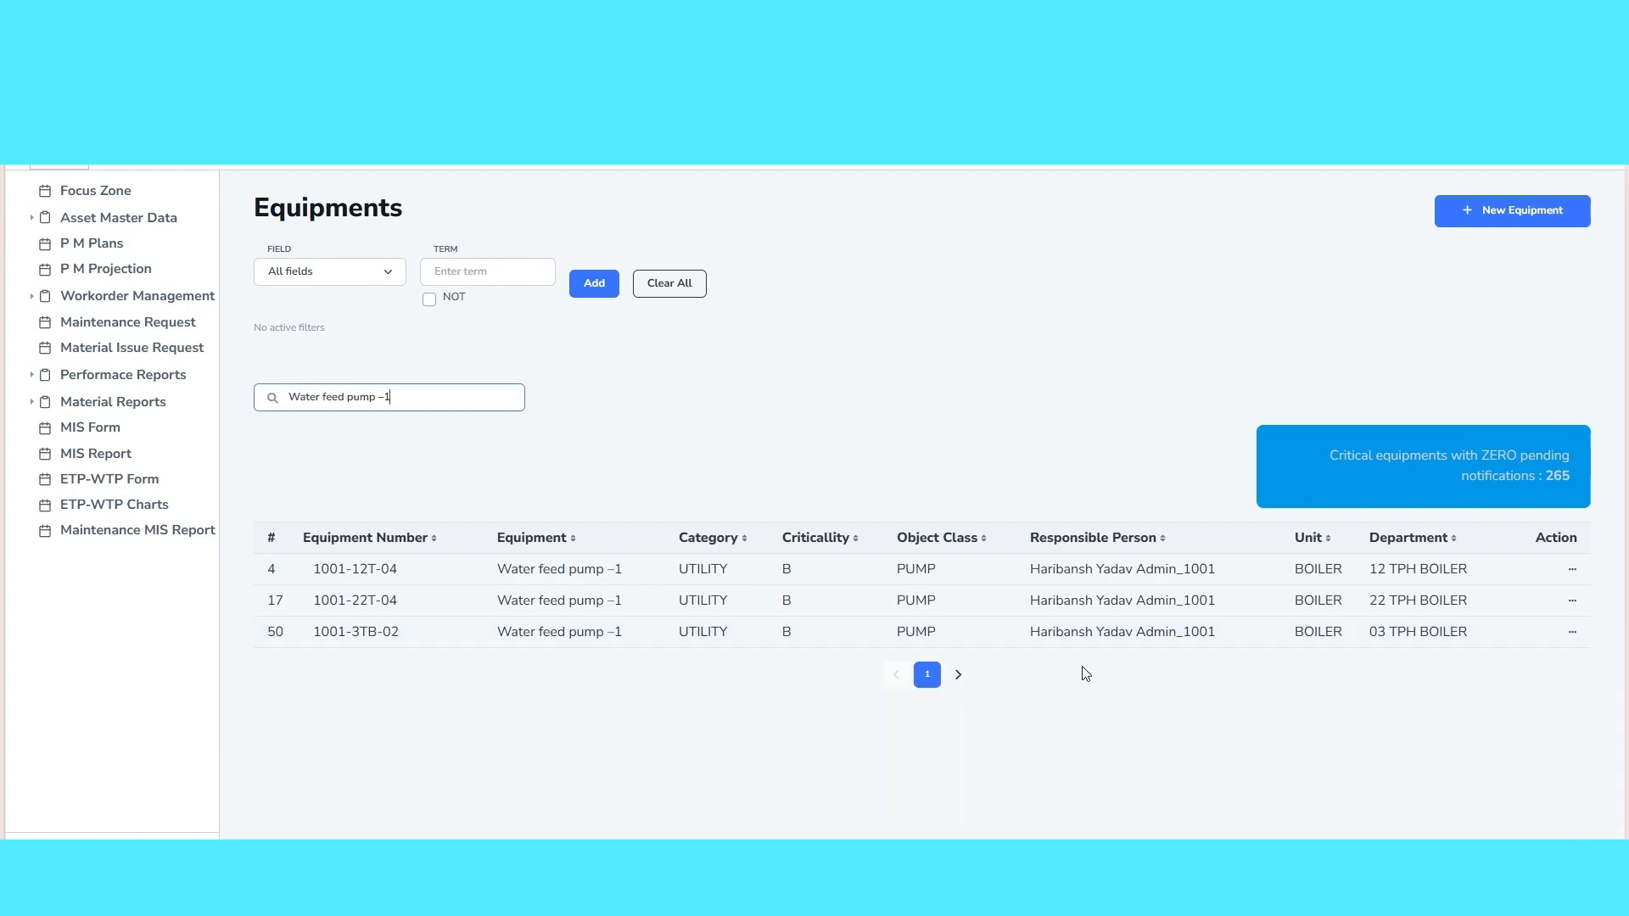
left_click(979, 573)
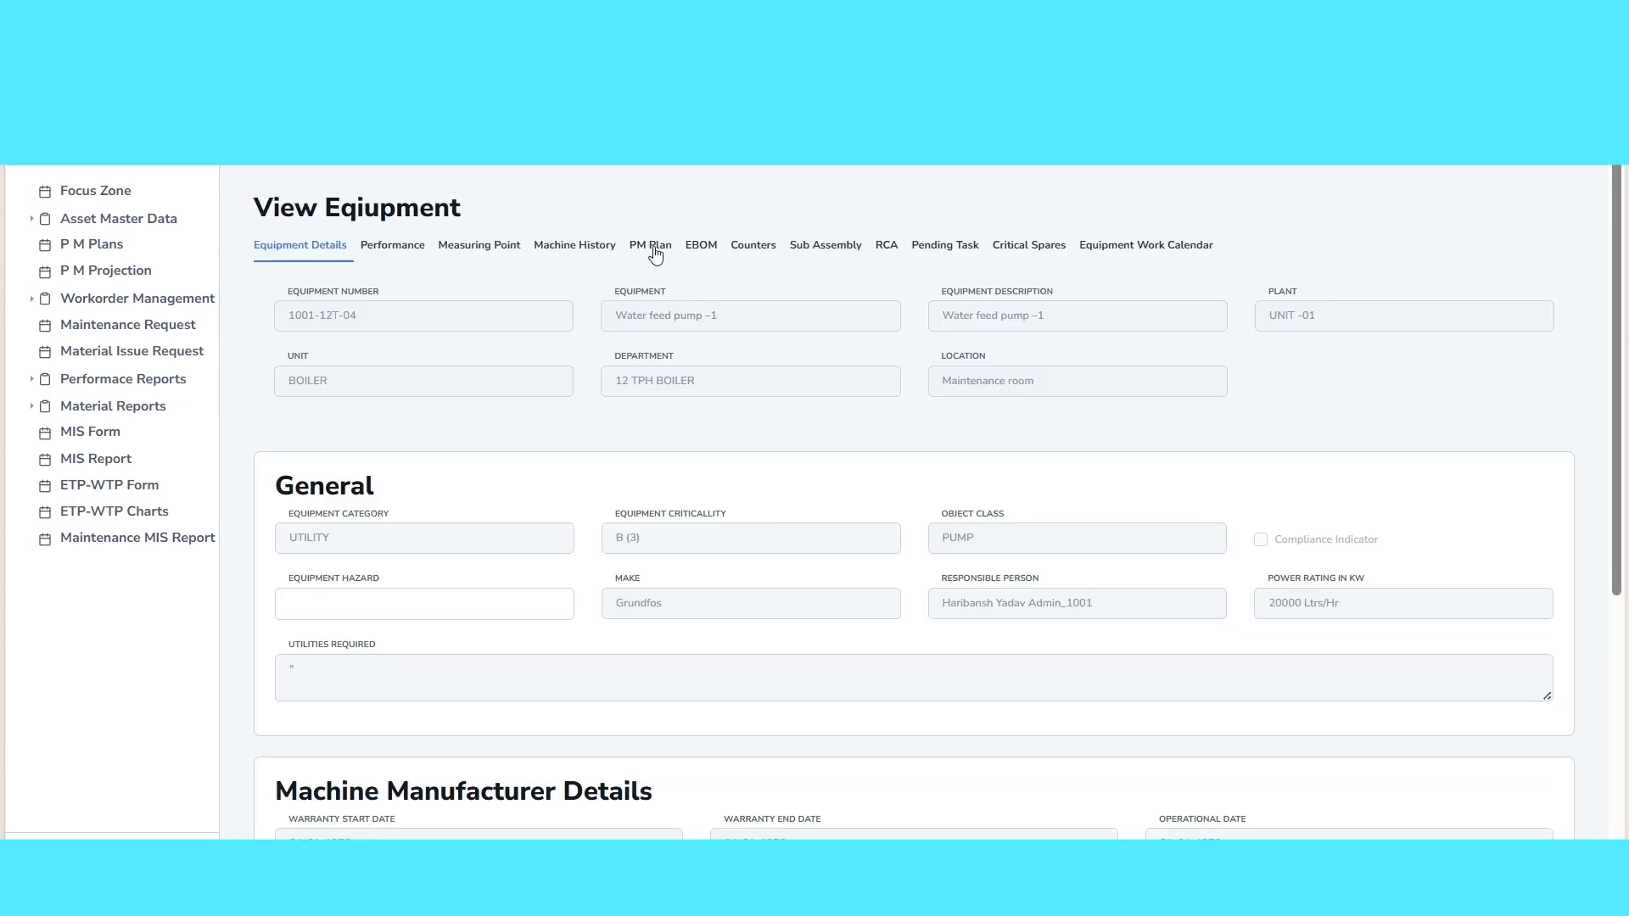
View TEST GROUP PM PLANS from the pump's preventive maintenance plans and examine its group equipment sequence and time-based profile
left_click(654, 249)
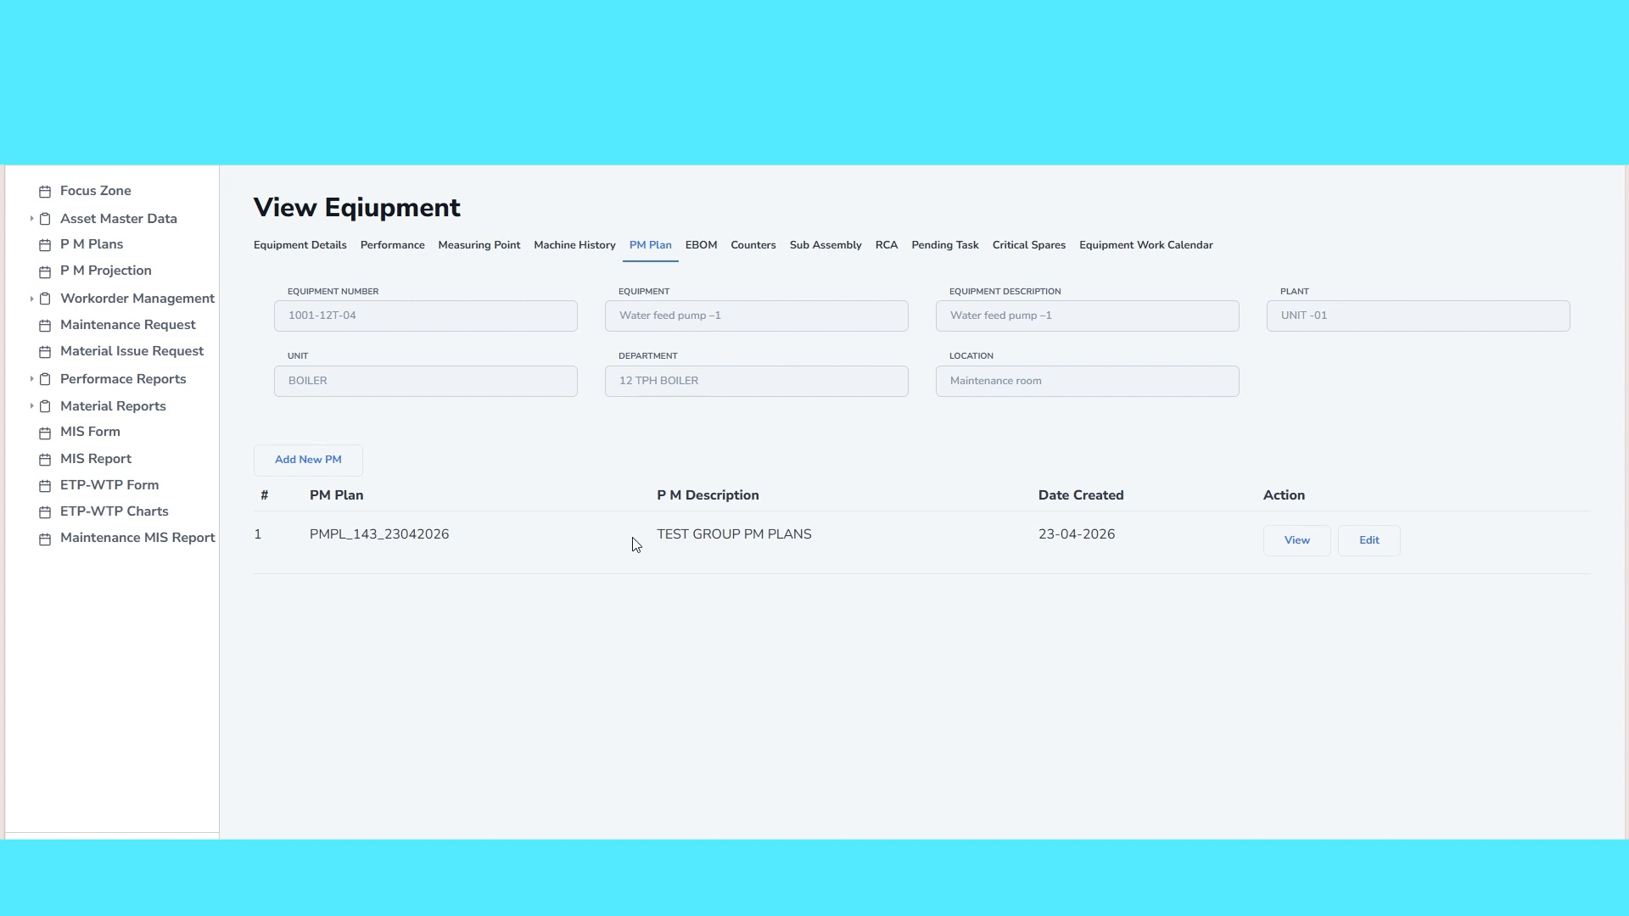
left_click_drag(640, 537, 831, 549)
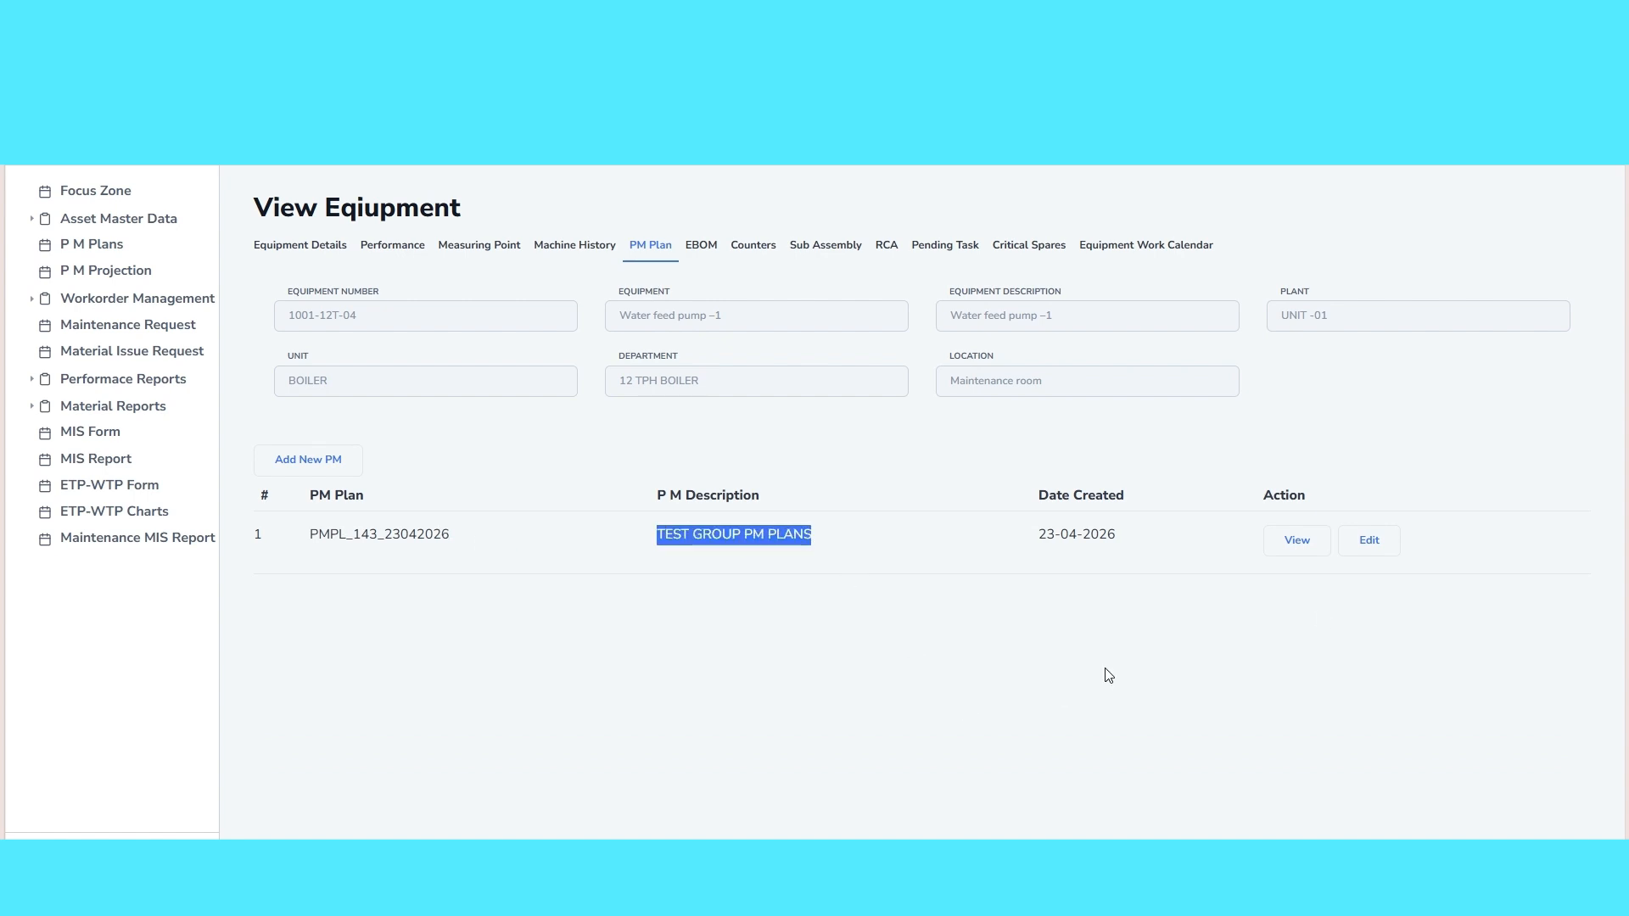
left_click(1296, 543)
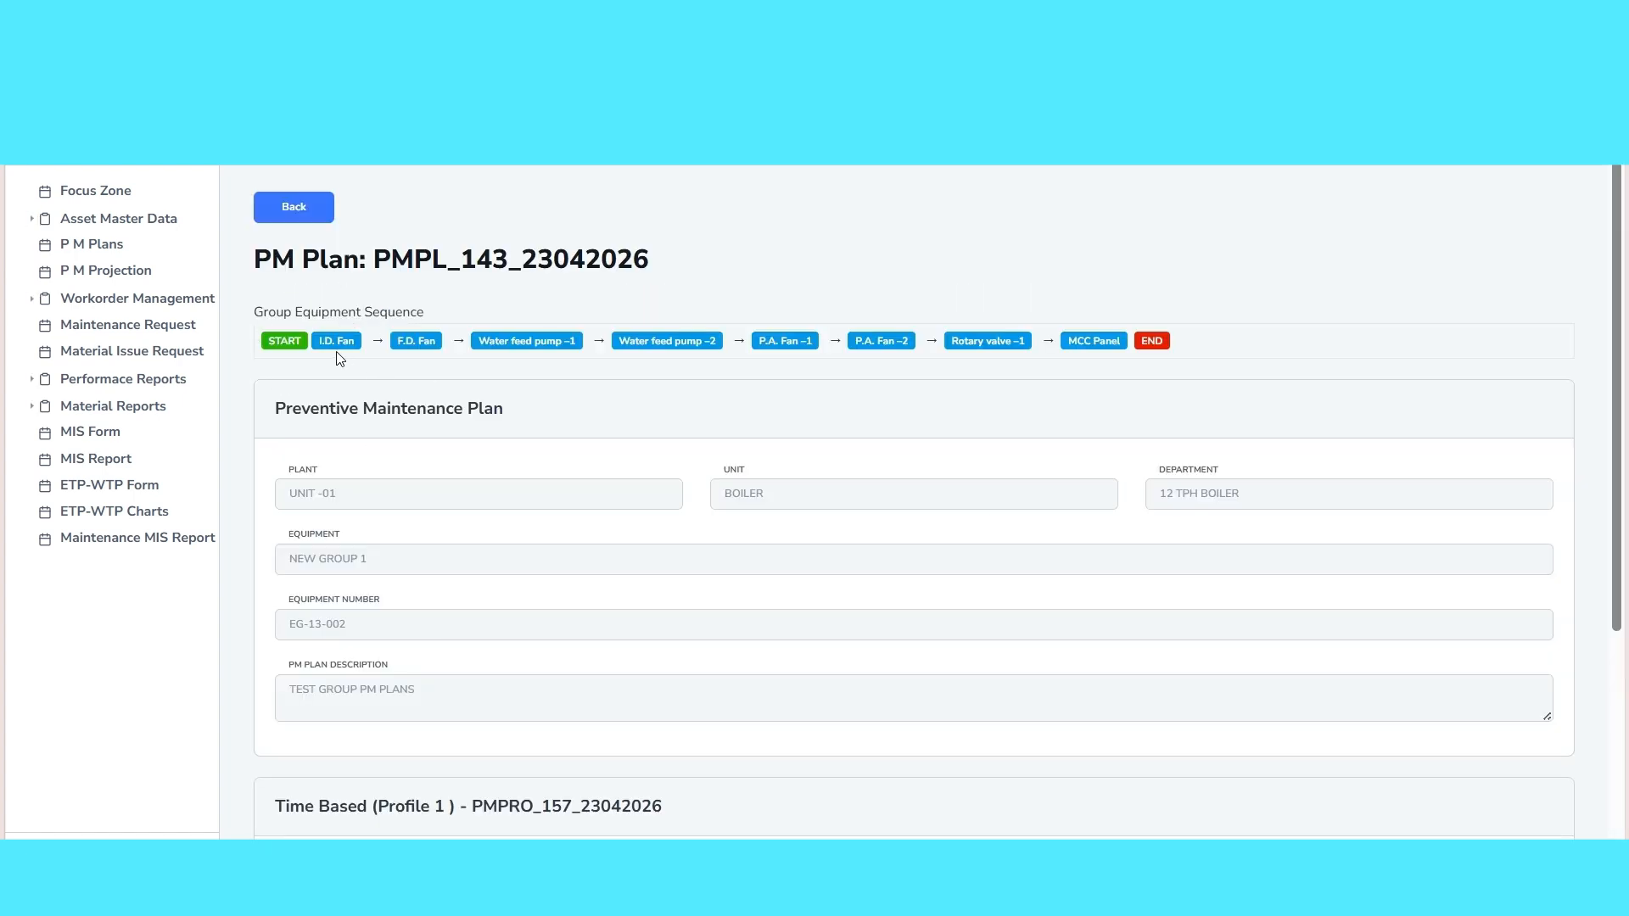
scroll(430, 676, "down", 5)
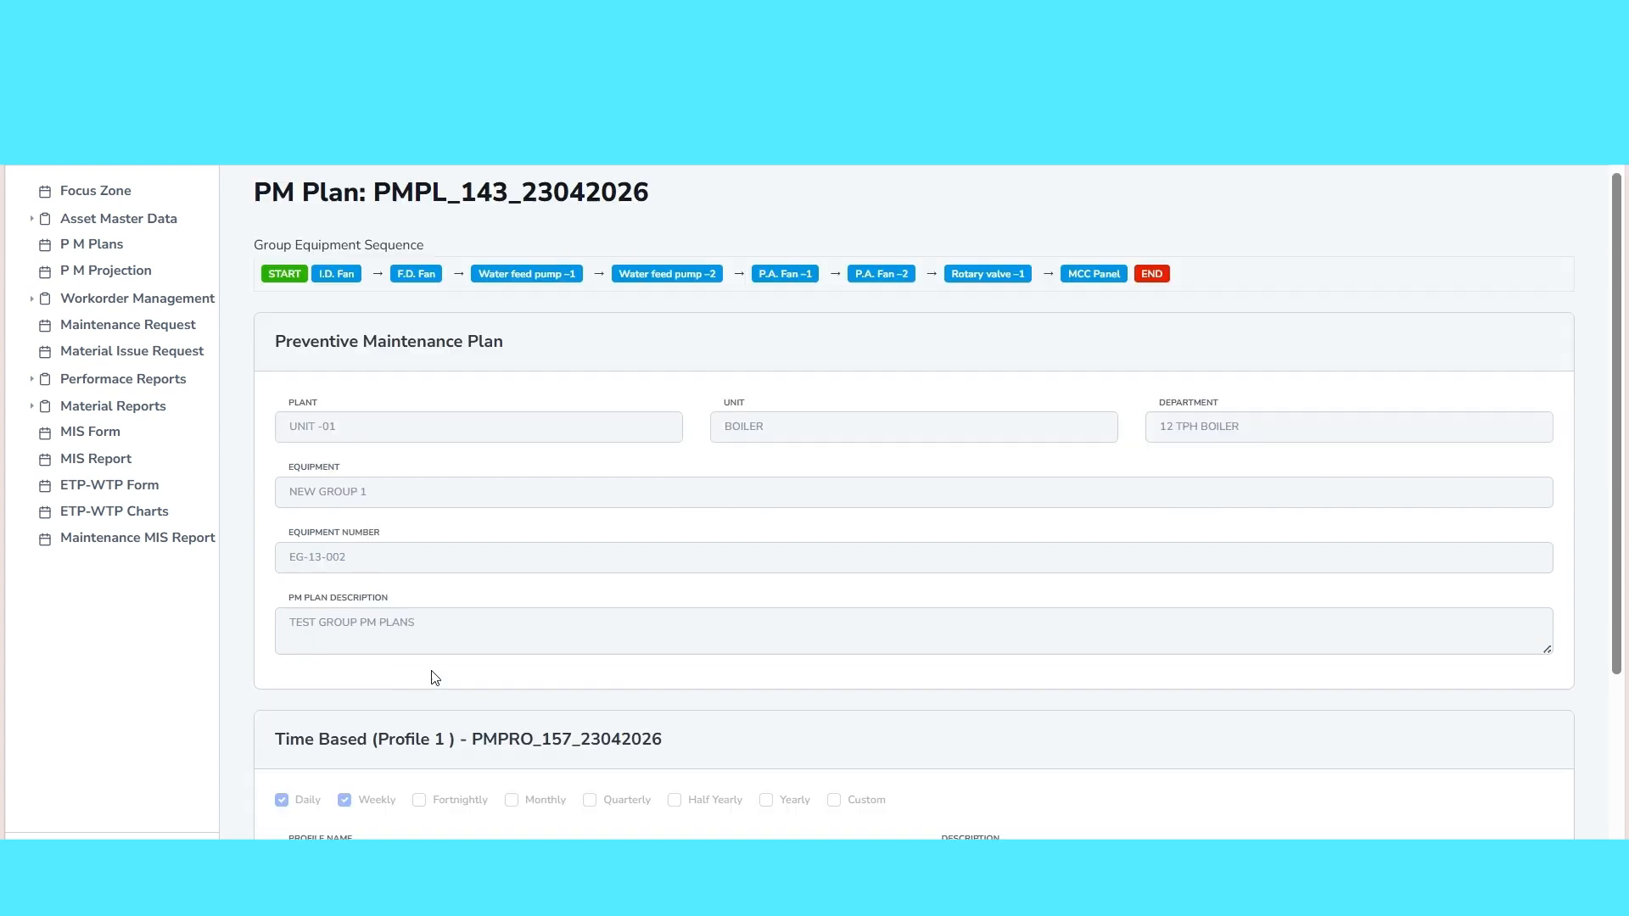
scroll(434, 686, "up", 5)
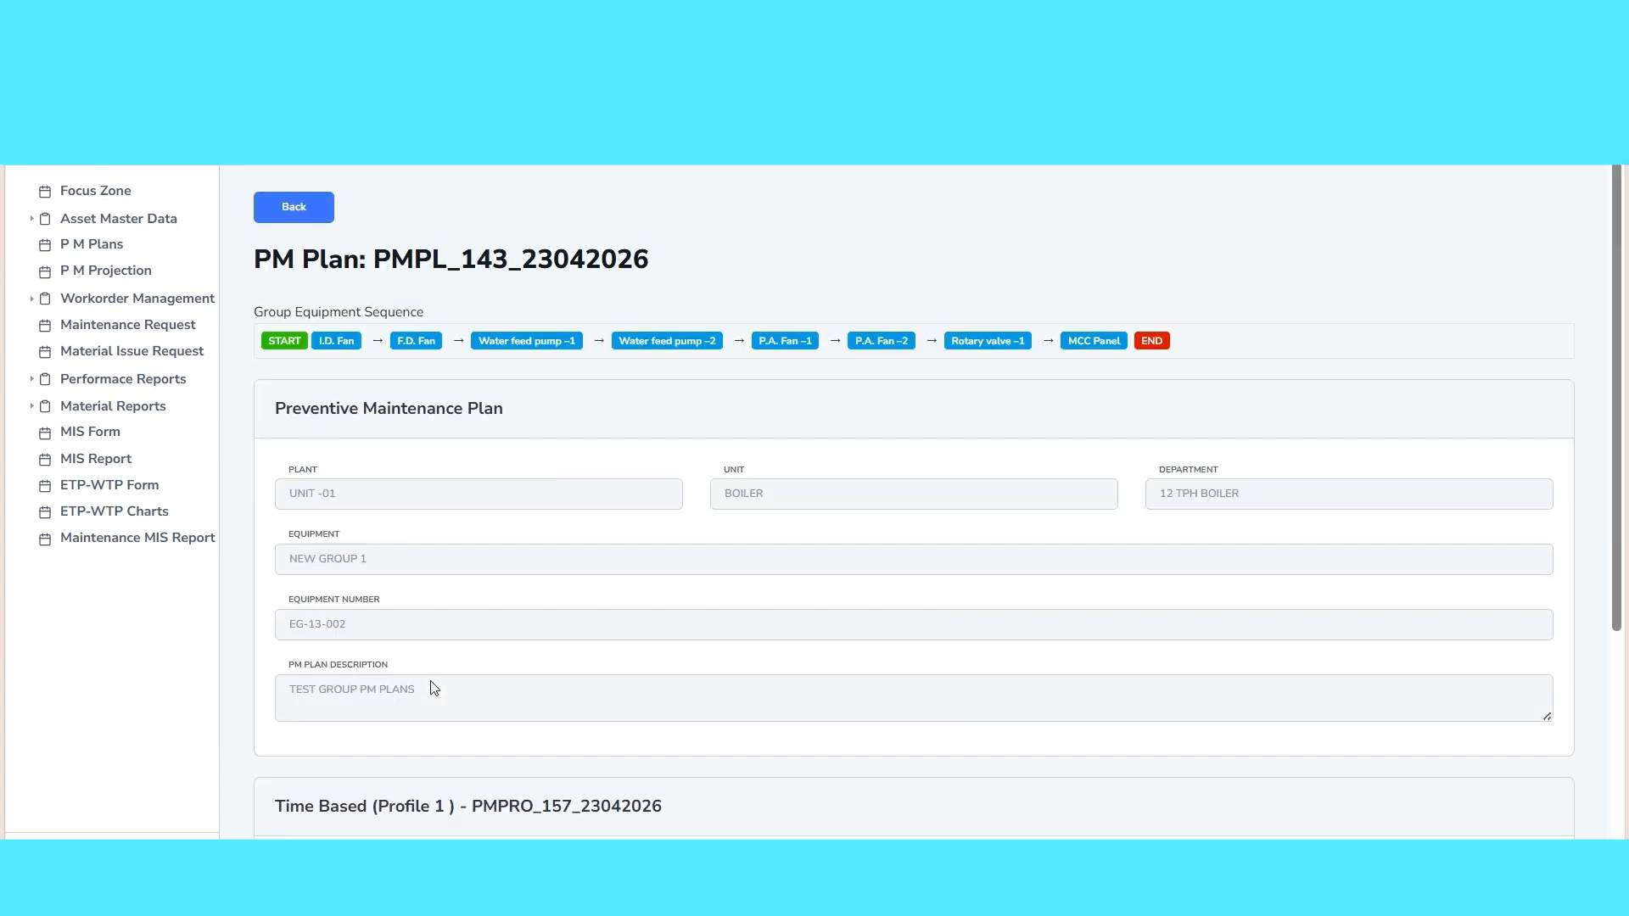
scroll(434, 687, "down", 3)
scroll(517, 736, "down", 2)
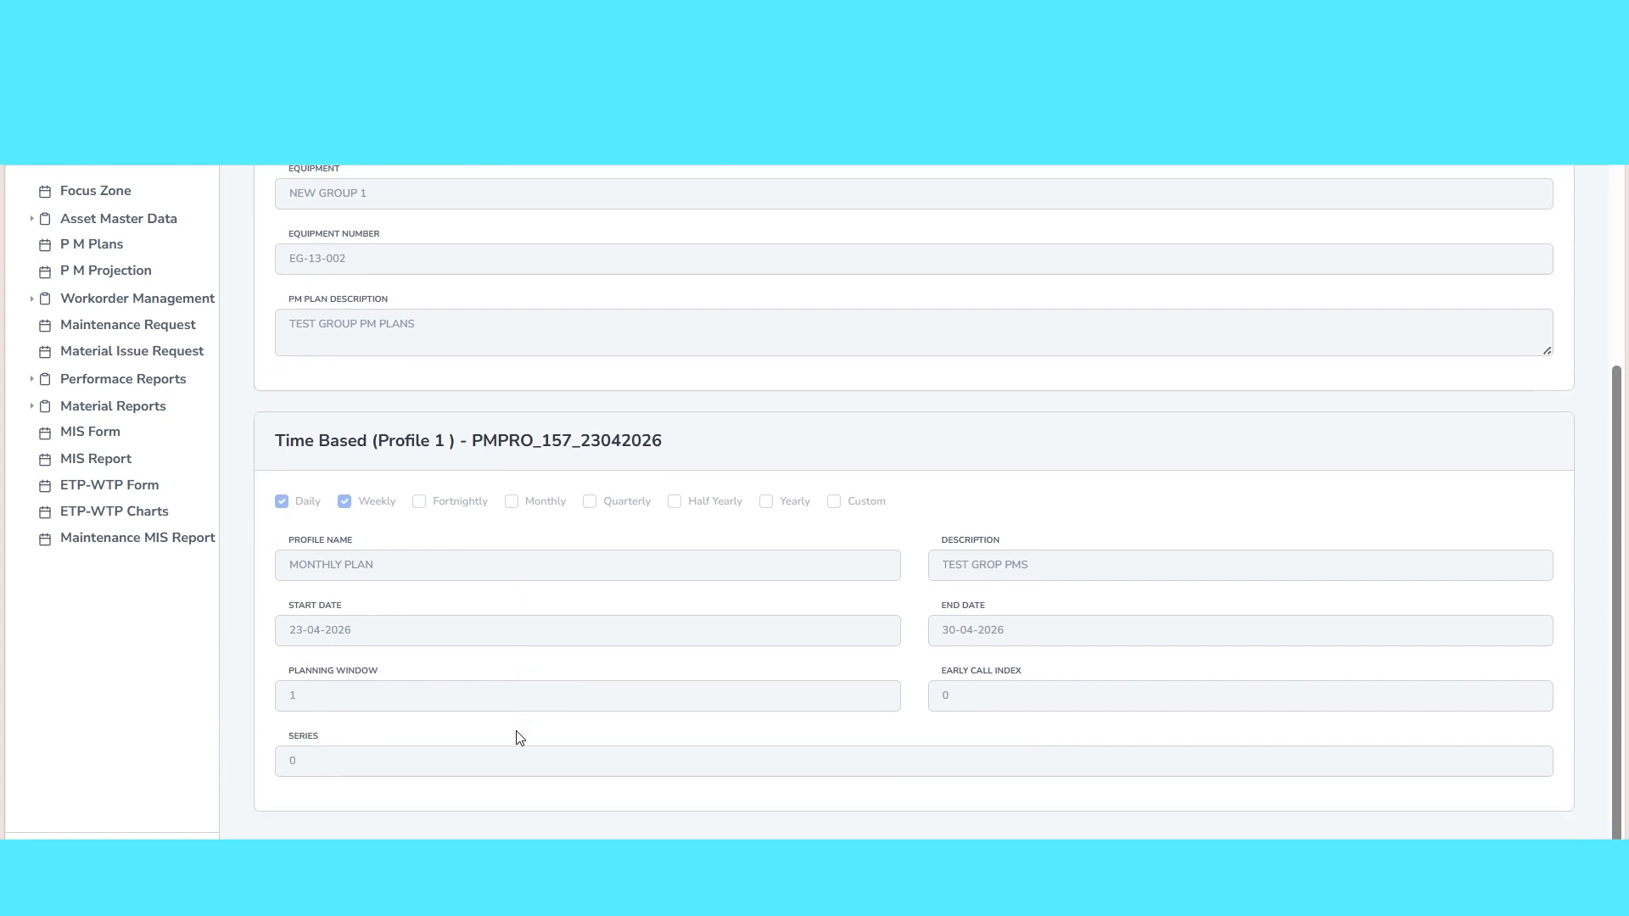
scroll(517, 737, "up", 5)
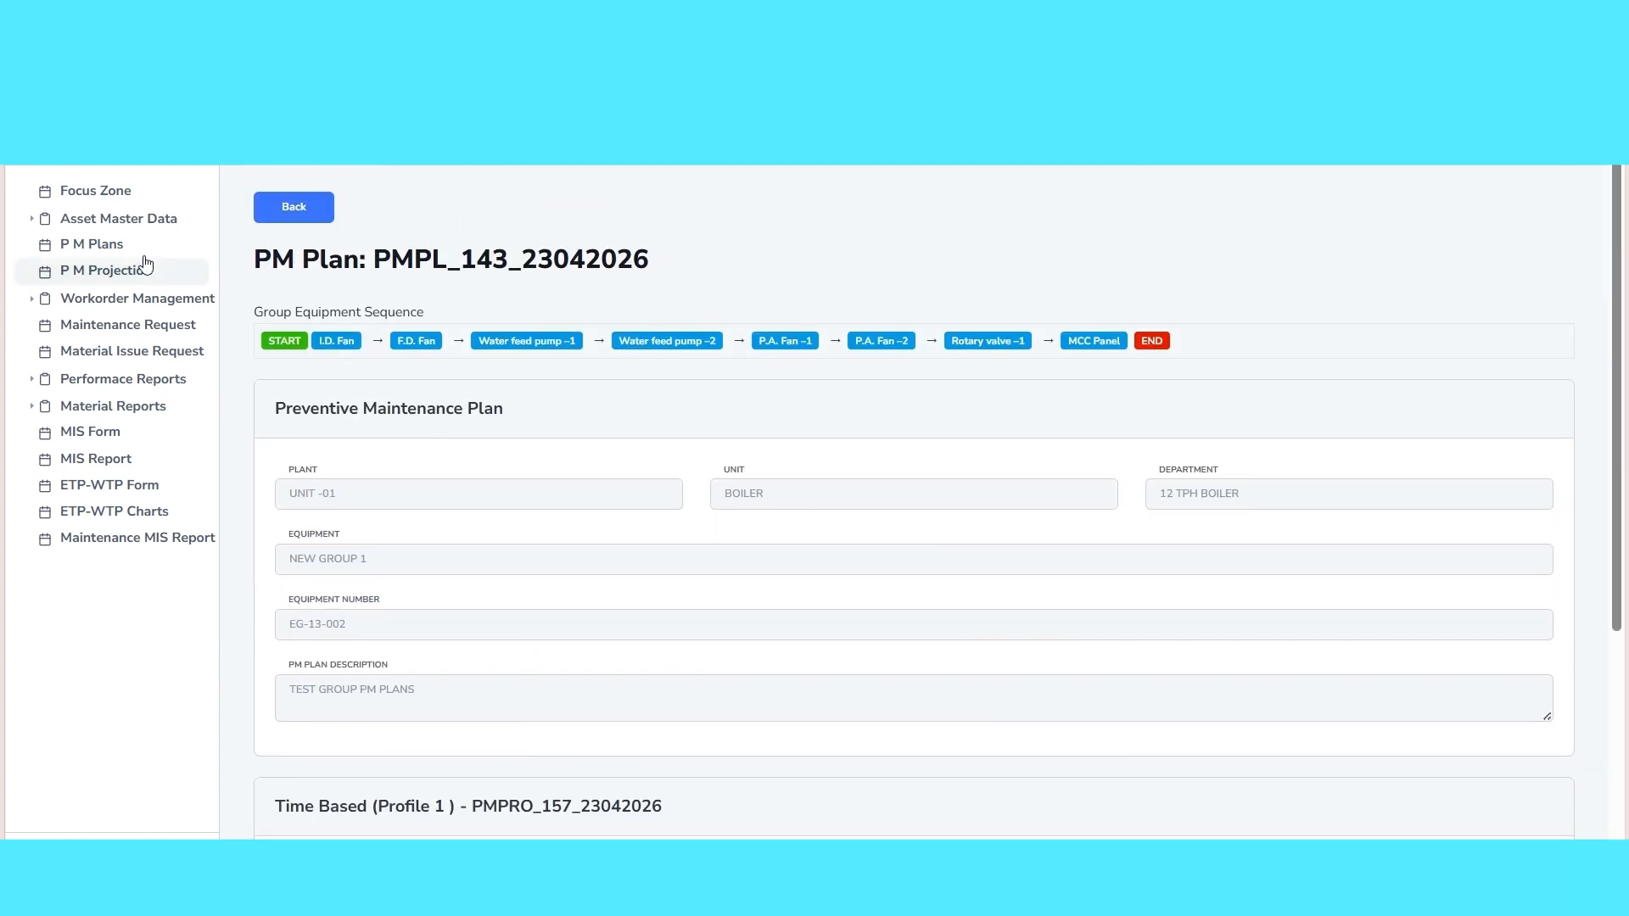
Open the list of equipment groups in the asset master data
left_click(113, 222)
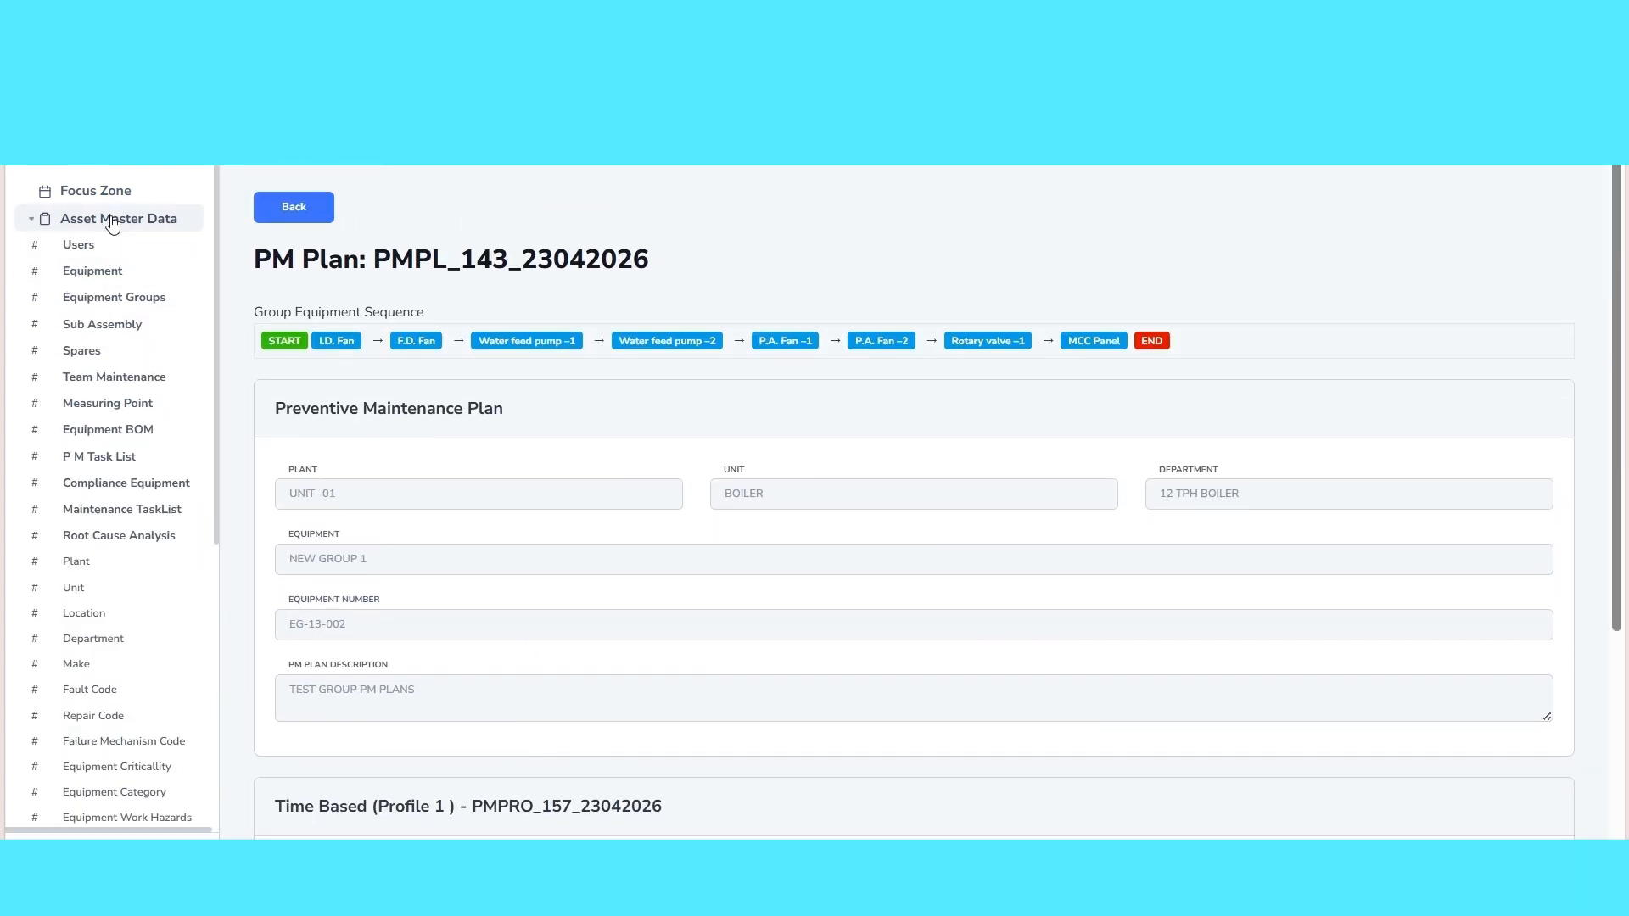
left_click(95, 299)
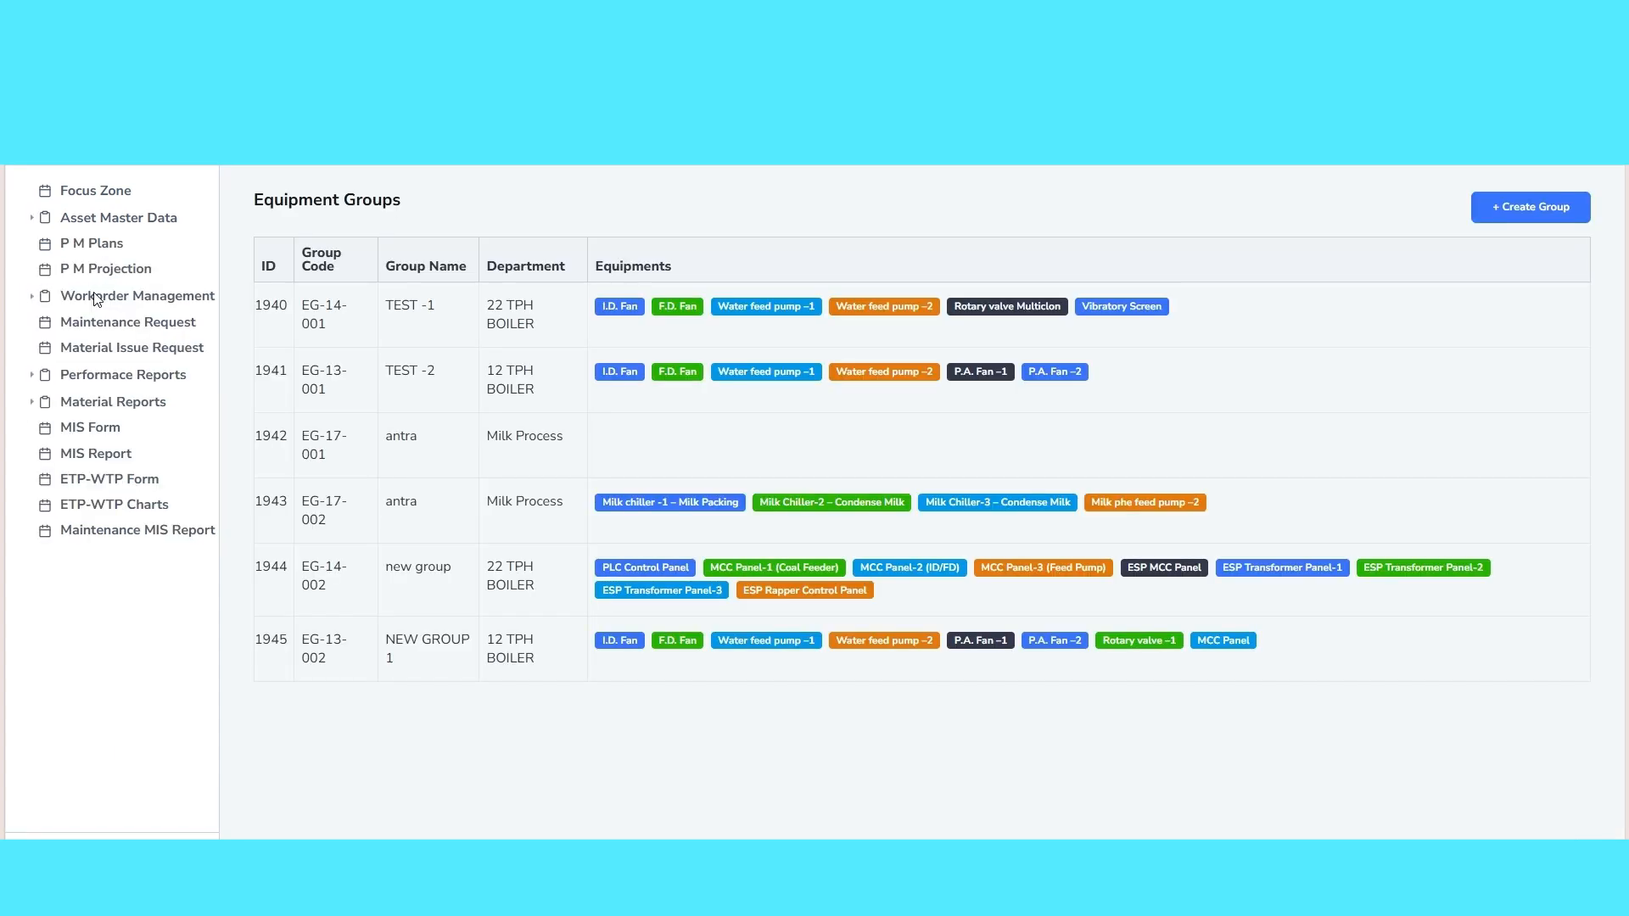